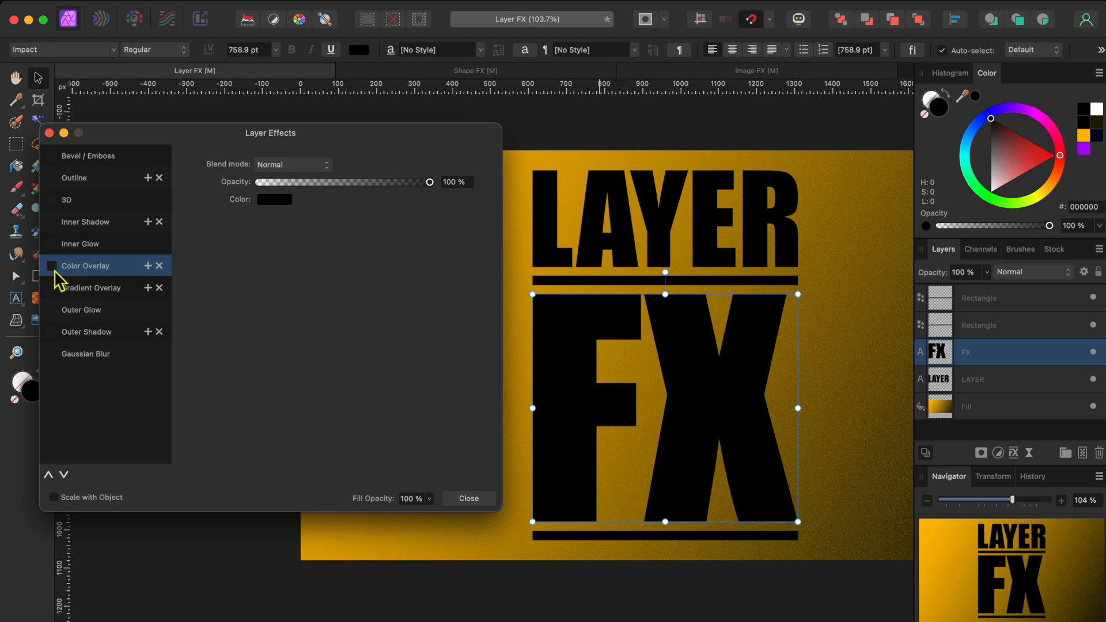
Apply a color overlay to the FX text in golden orange DFA200 with noise at maximum
left_click(274, 202)
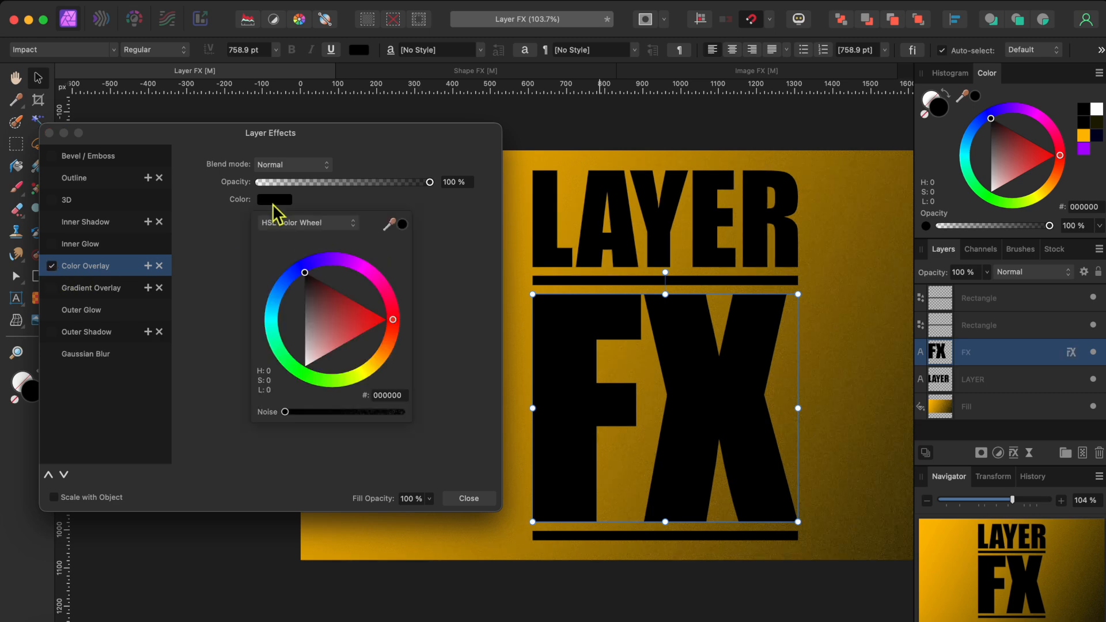
left_click(394, 330)
left_click_drag(395, 333, 393, 379)
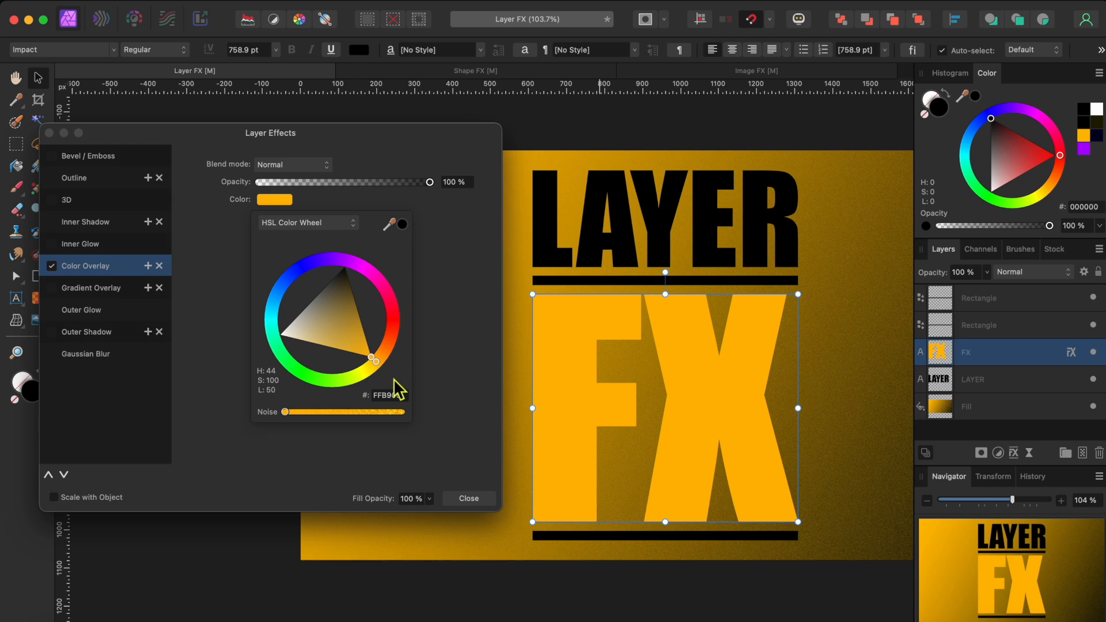
left_click_drag(375, 354, 374, 344)
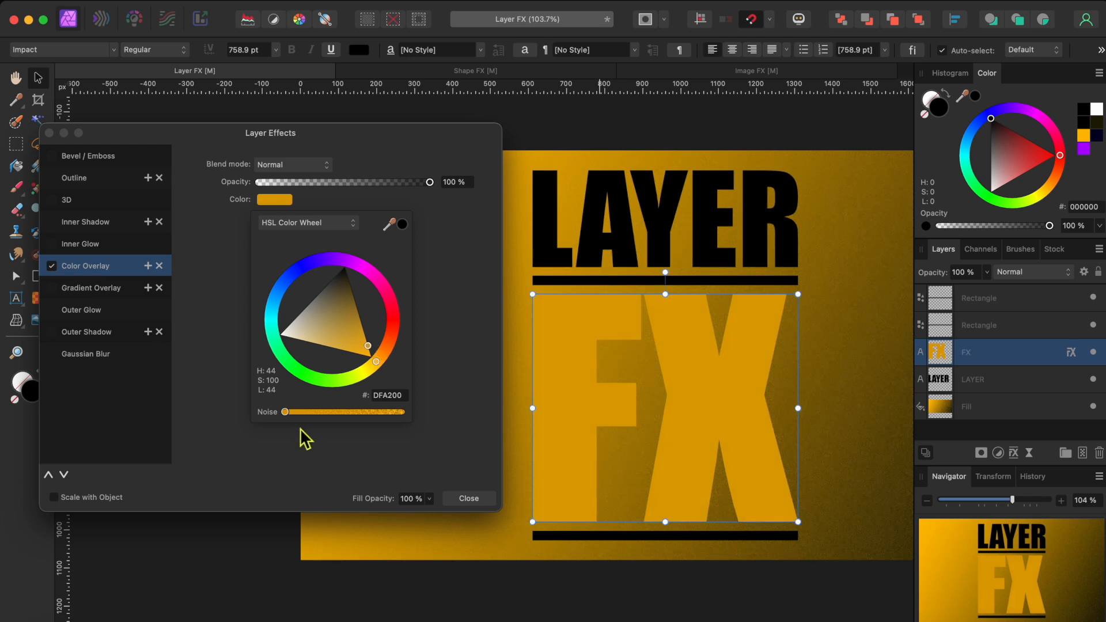
left_click_drag(288, 416, 407, 409)
Add a 3D effect to the FX text with a radius of about 12.2 px
left_click(87, 202)
left_click(52, 200)
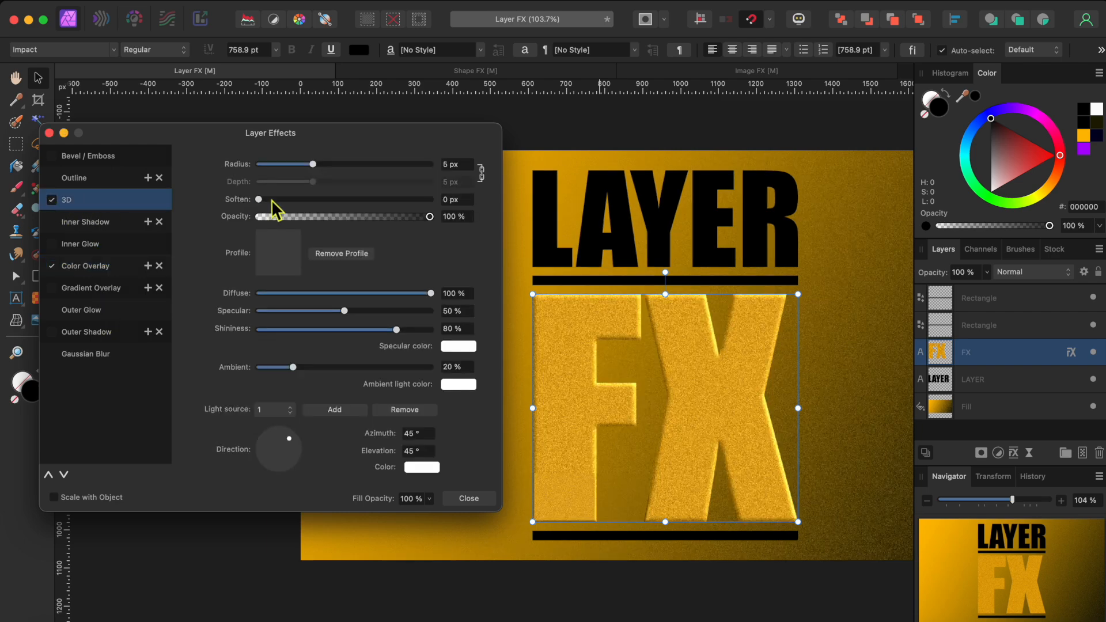
left_click_drag(316, 167, 338, 171)
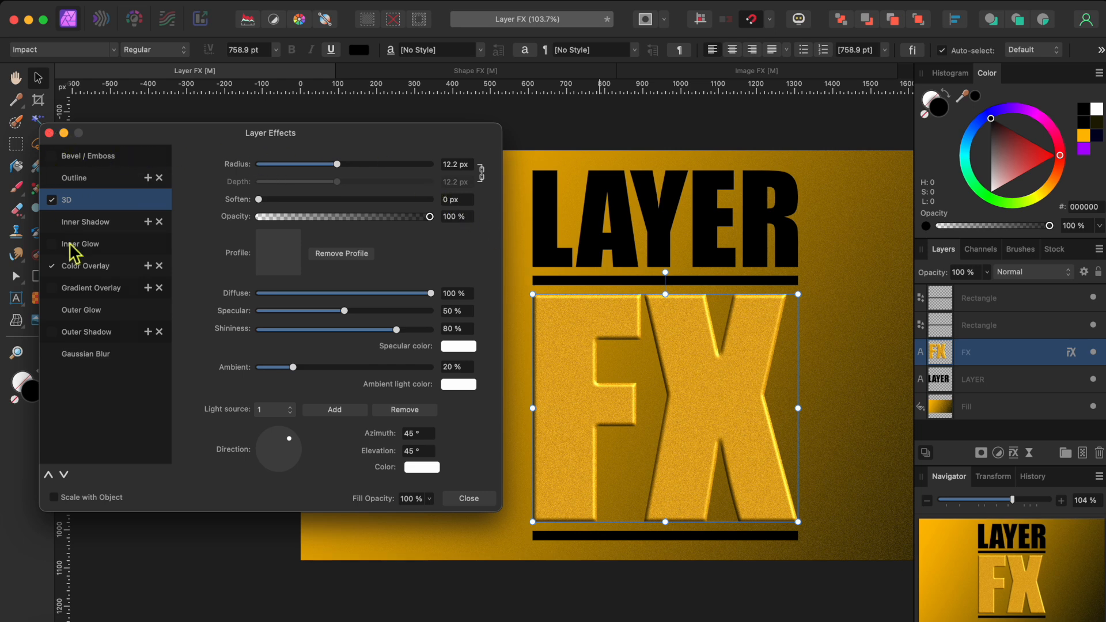
Add an outer shadow to the FX text with a radius of about 0.9 px, offset about 21 px toward the lower right
left_click(63, 335)
left_click(53, 333)
left_click_drag(260, 202, 288, 217)
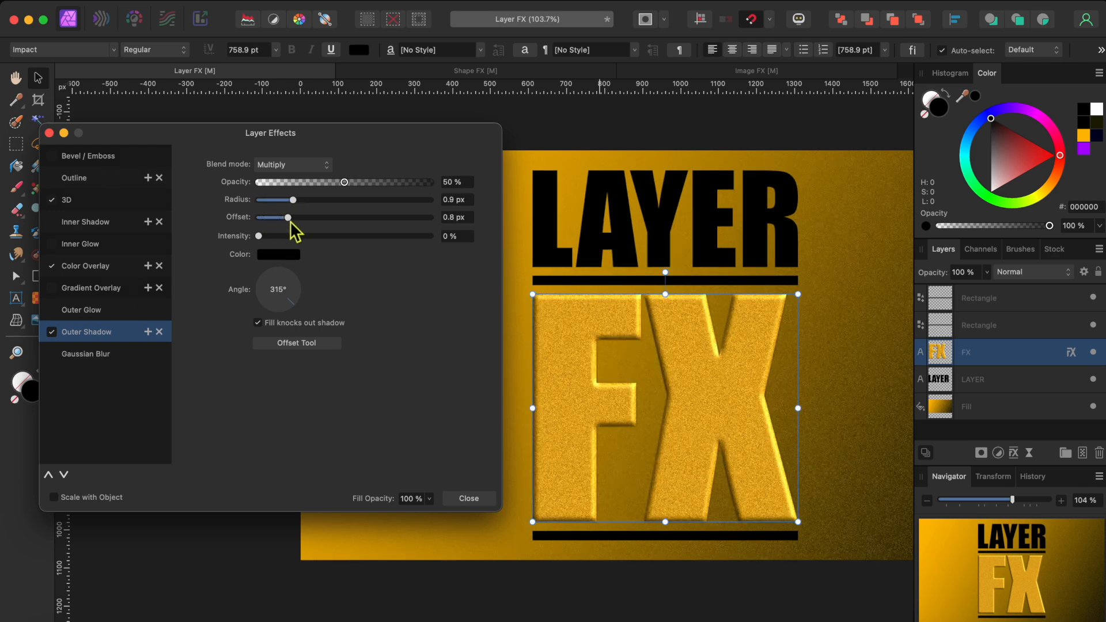
left_click(303, 344)
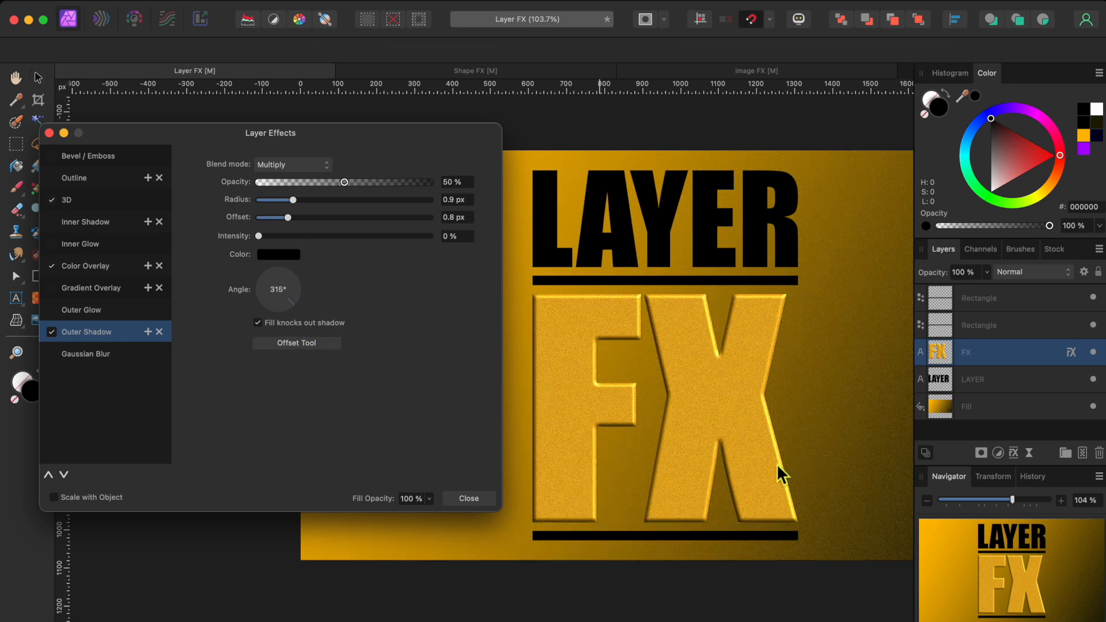
left_click_drag(772, 459, 772, 462)
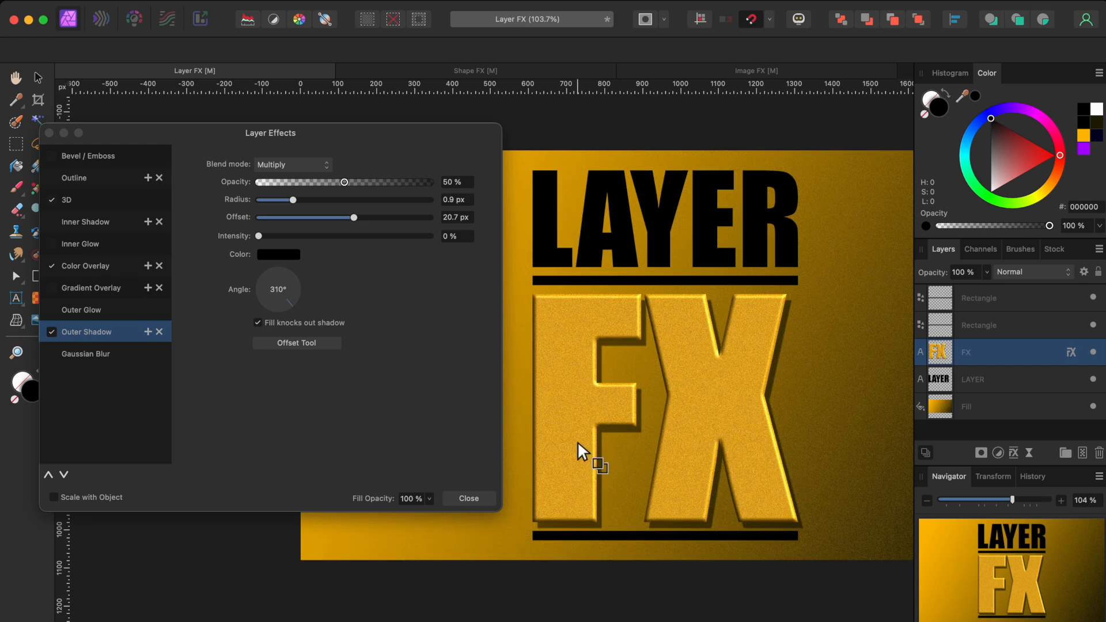
mouse_move(716, 441)
left_mouse_down()
mouse_move(754, 423)
mouse_move(734, 454)
mouse_move(724, 443)
left_mouse_up()
left_click(478, 503)
Apply a linear gradient overlay to the LAYER text and set its angle to 90°
left_click(543, 238)
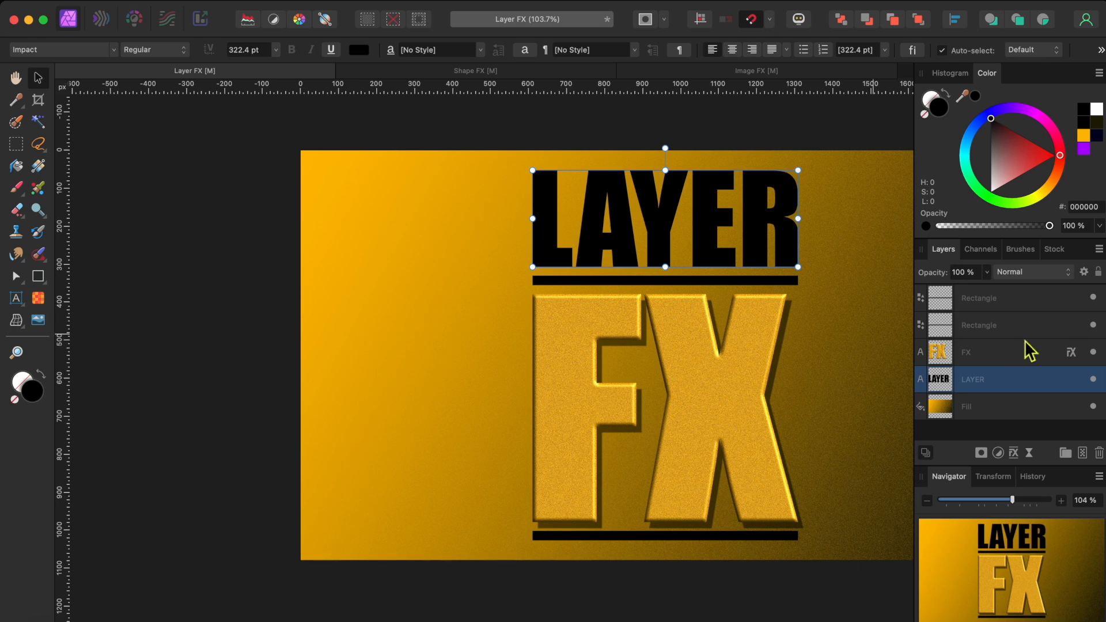
left_click(1013, 453)
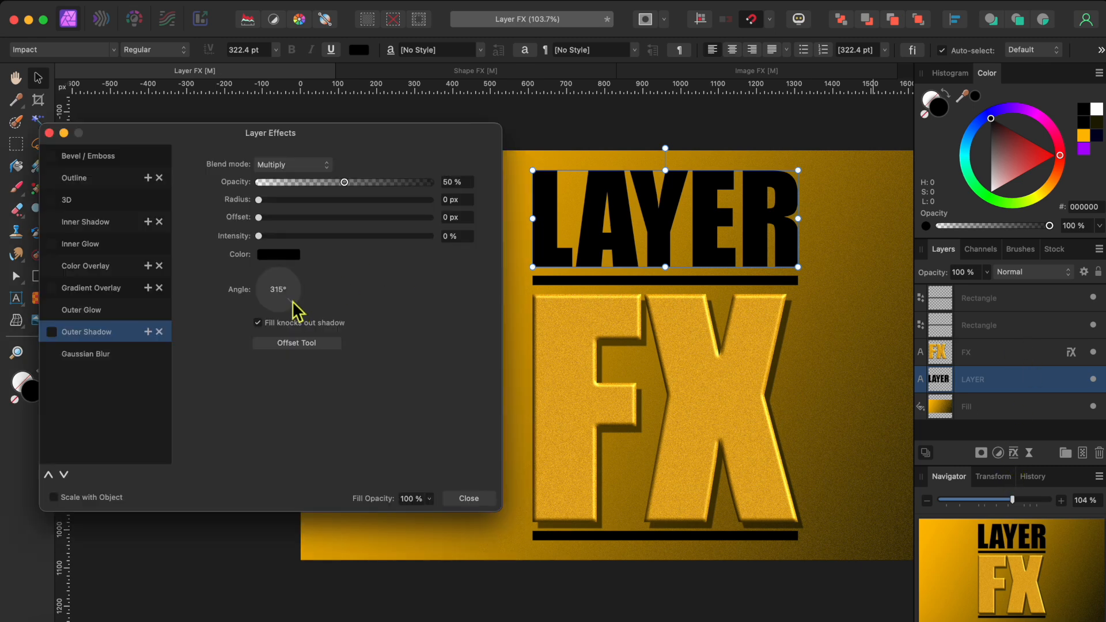
left_click(74, 290)
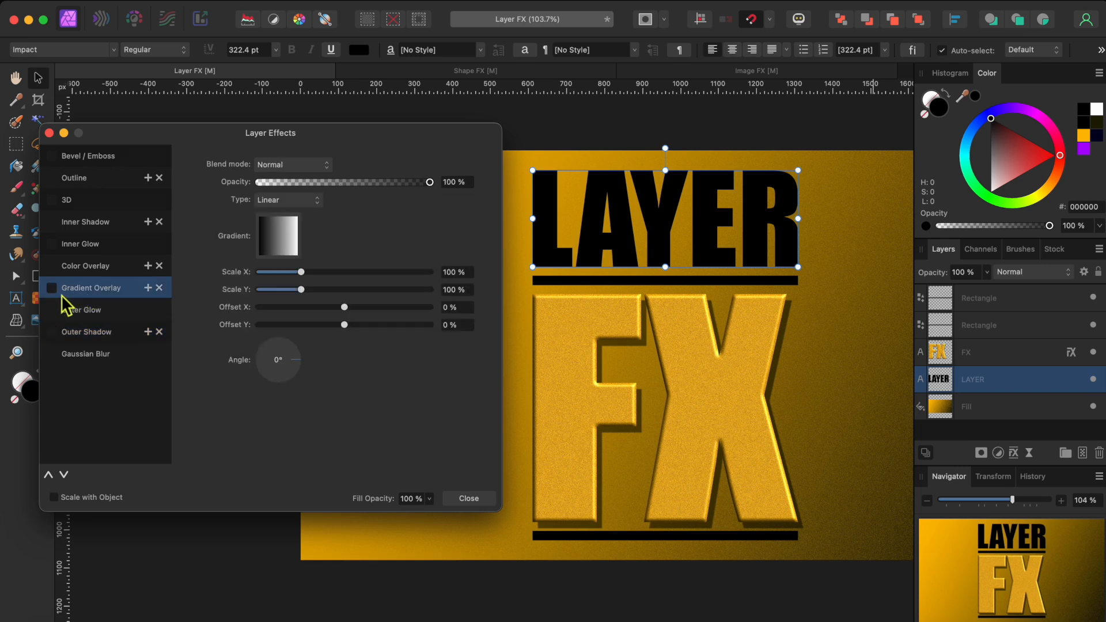
left_click(52, 288)
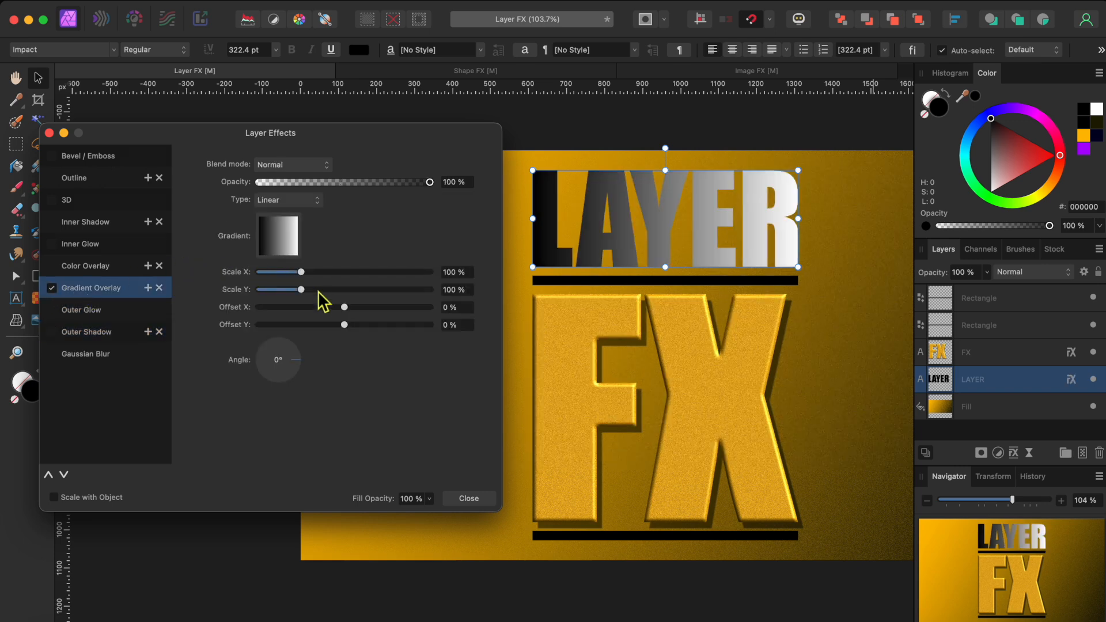
left_click_drag(297, 361, 281, 328)
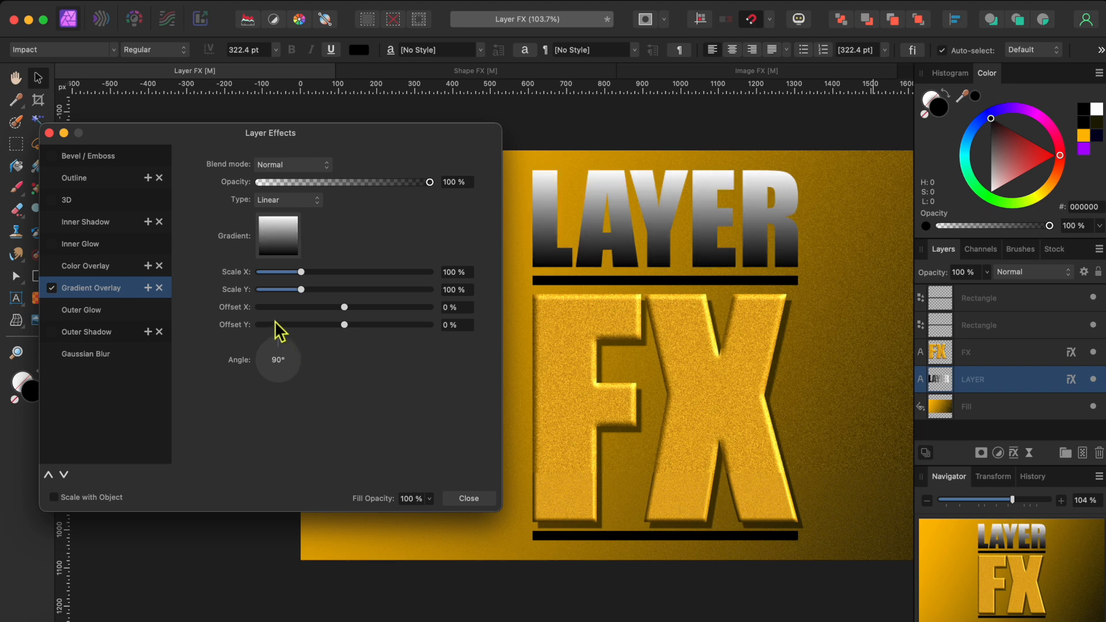
Recolor the white end stop of the LAYER text's gradient to golden orange with hue 45, saturation 100 and lightness 50
left_click(282, 239)
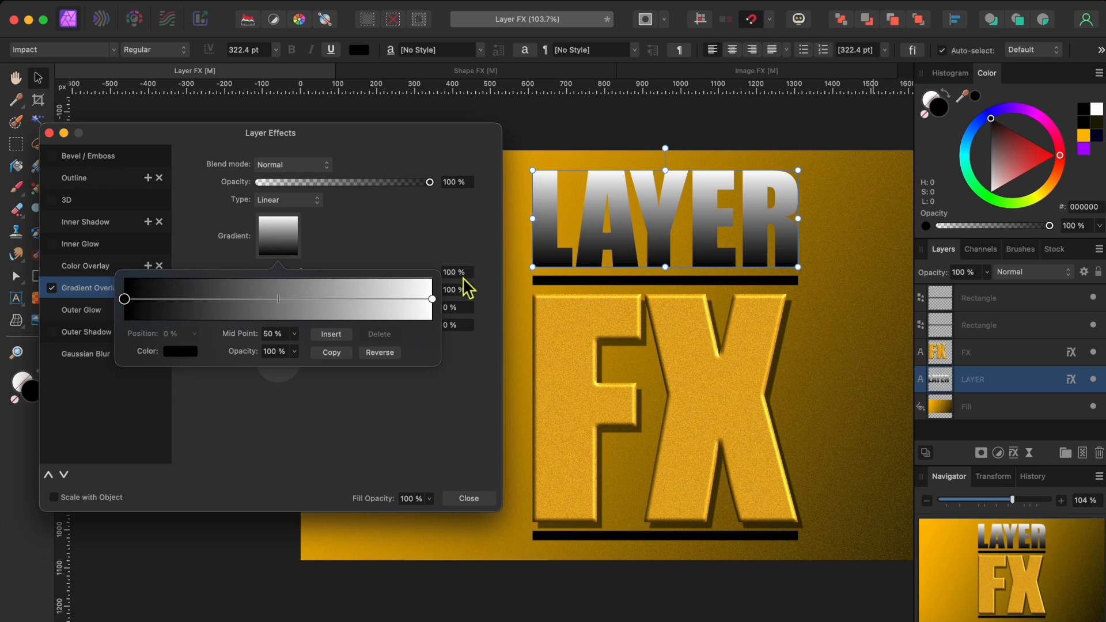
left_click(432, 300)
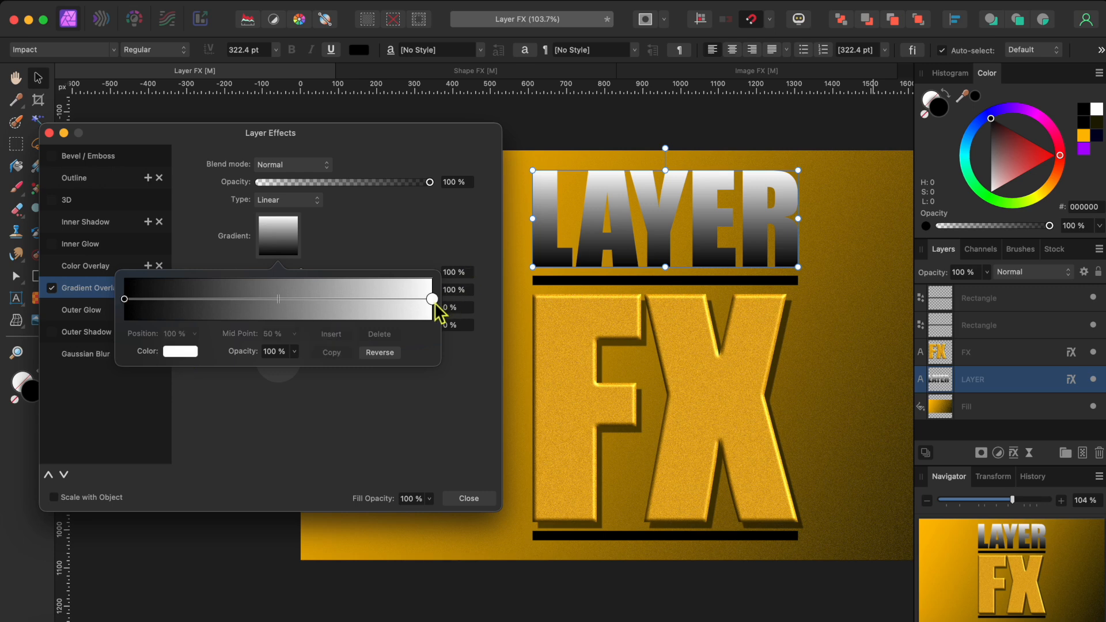
left_click(192, 353)
left_click_drag(302, 478, 296, 538)
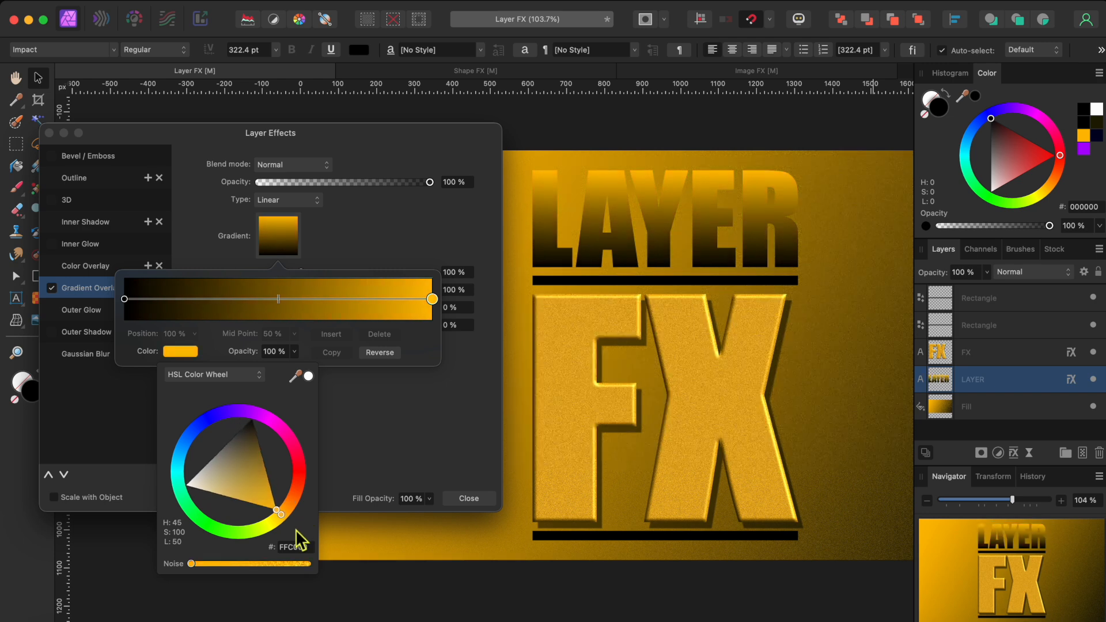
left_click(387, 400)
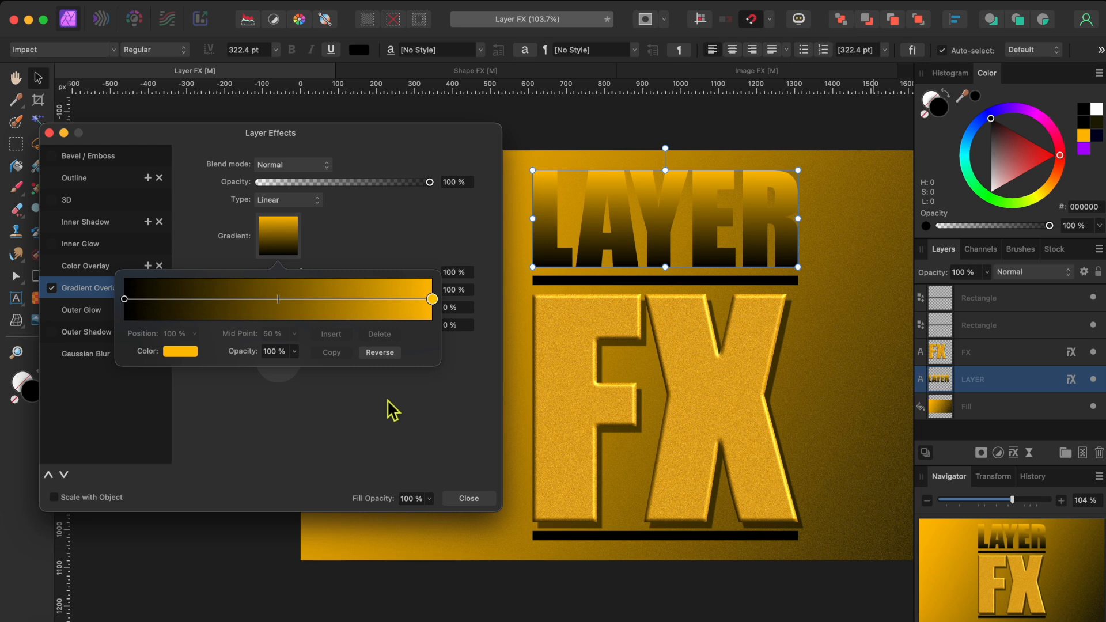
left_click(387, 399)
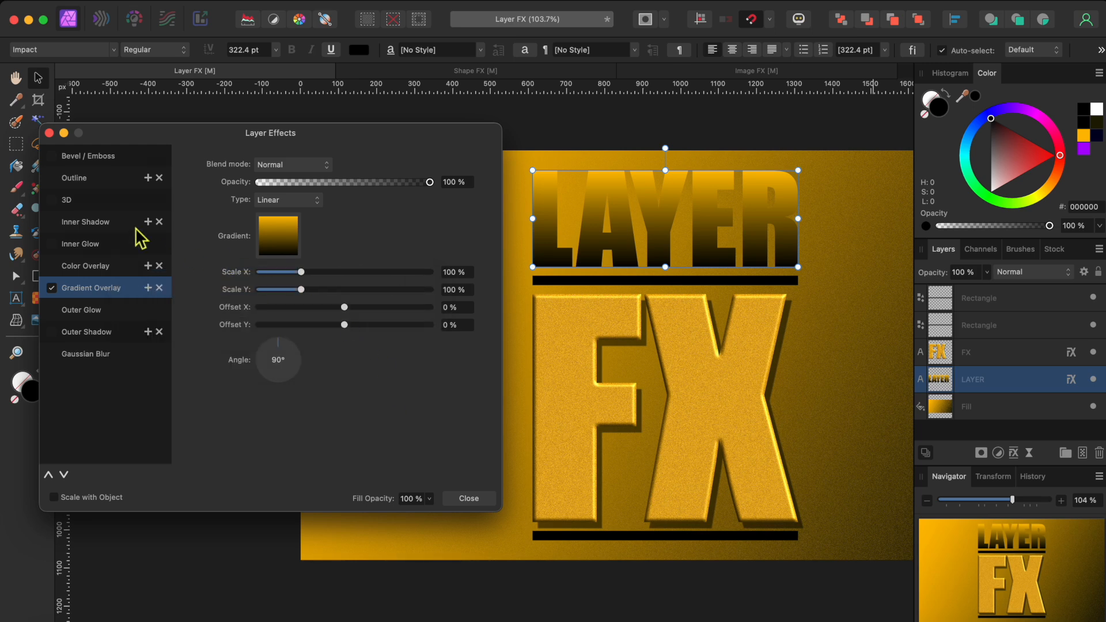
Add a black outside outline of about 3.2 px to the LAYER text, plus an outer shadow with 0.8 px radius and 17.4 px offset at 312°
left_click(67, 182)
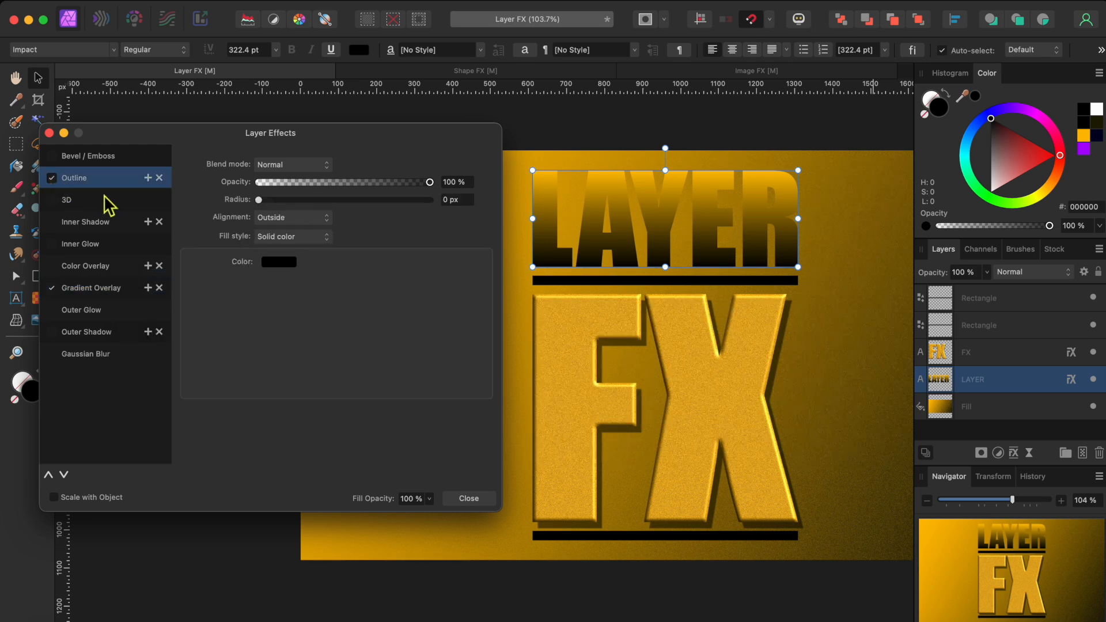
left_click_drag(260, 200, 309, 210)
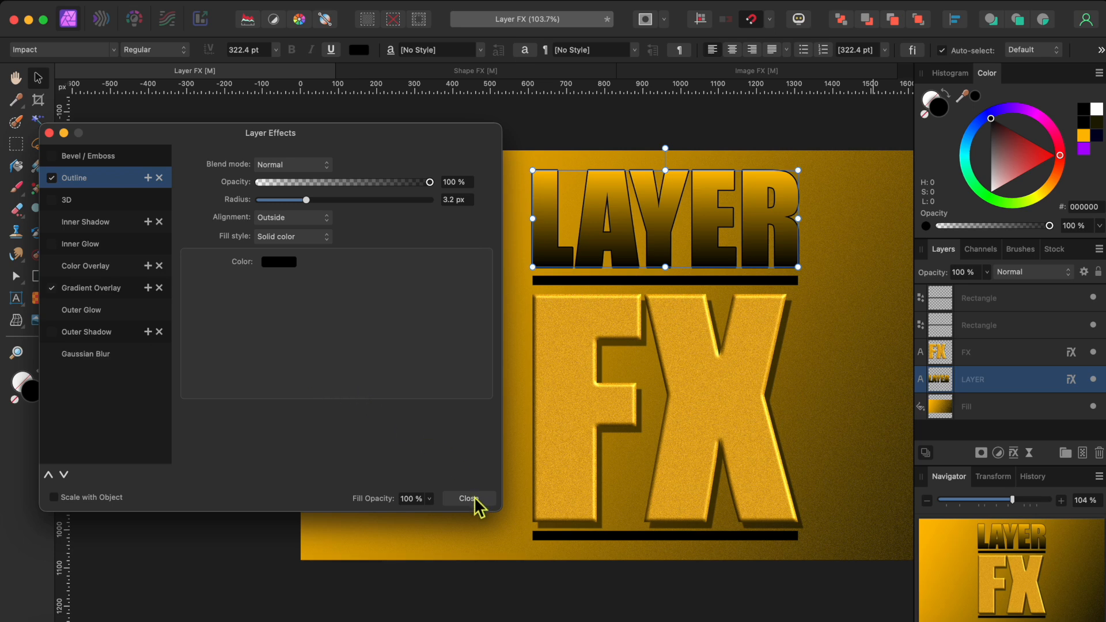
left_click(74, 339)
left_click(52, 331)
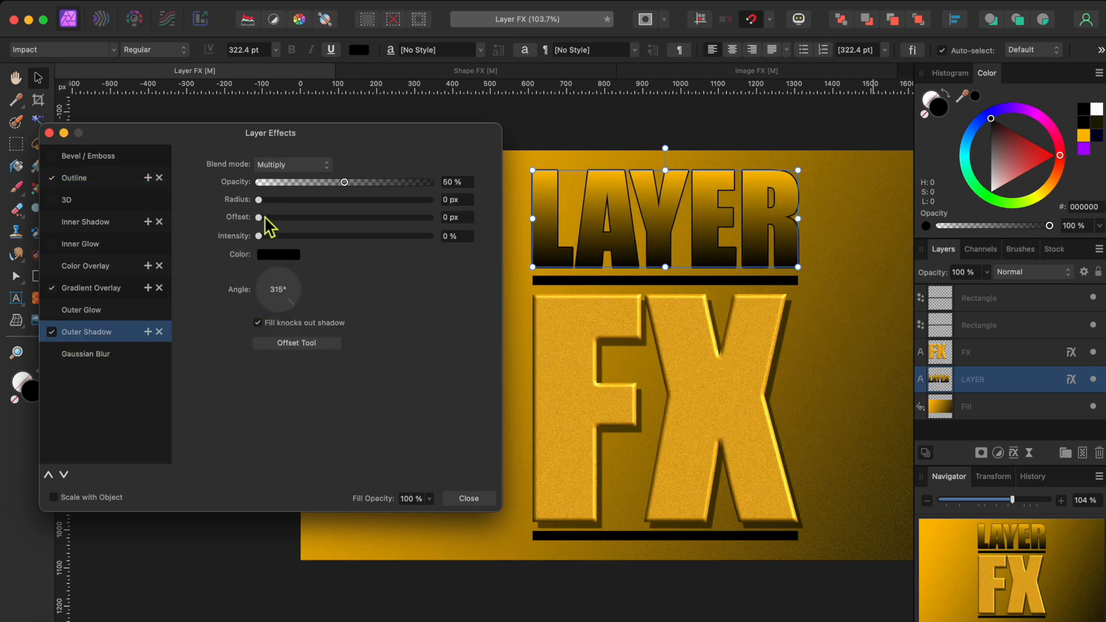
left_click_drag(259, 200, 290, 210)
left_click(302, 349)
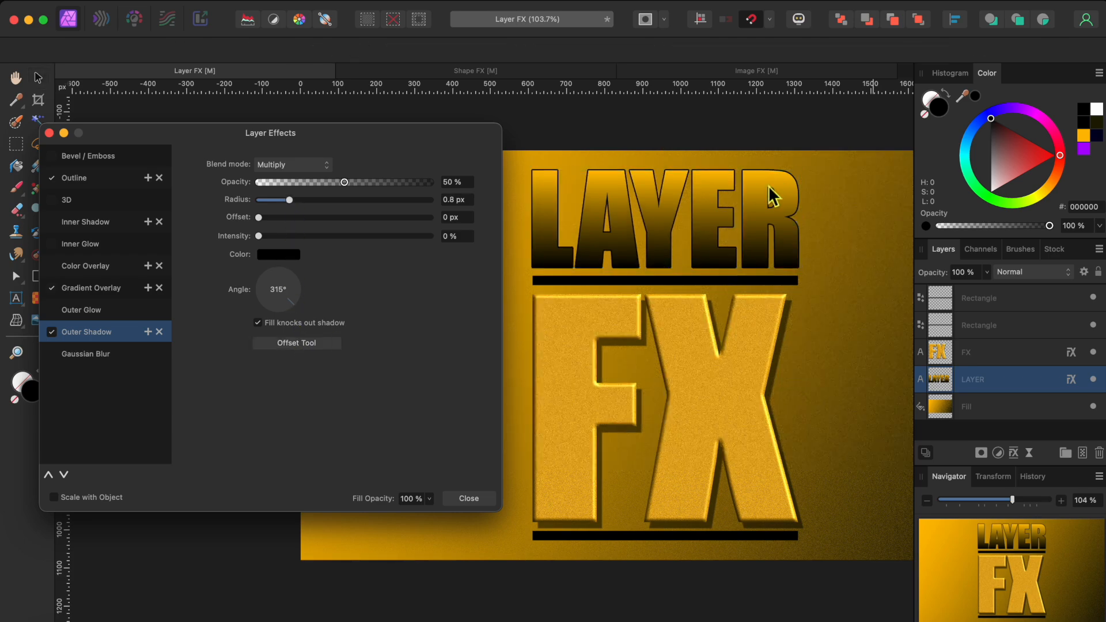
left_click_drag(785, 232, 787, 235)
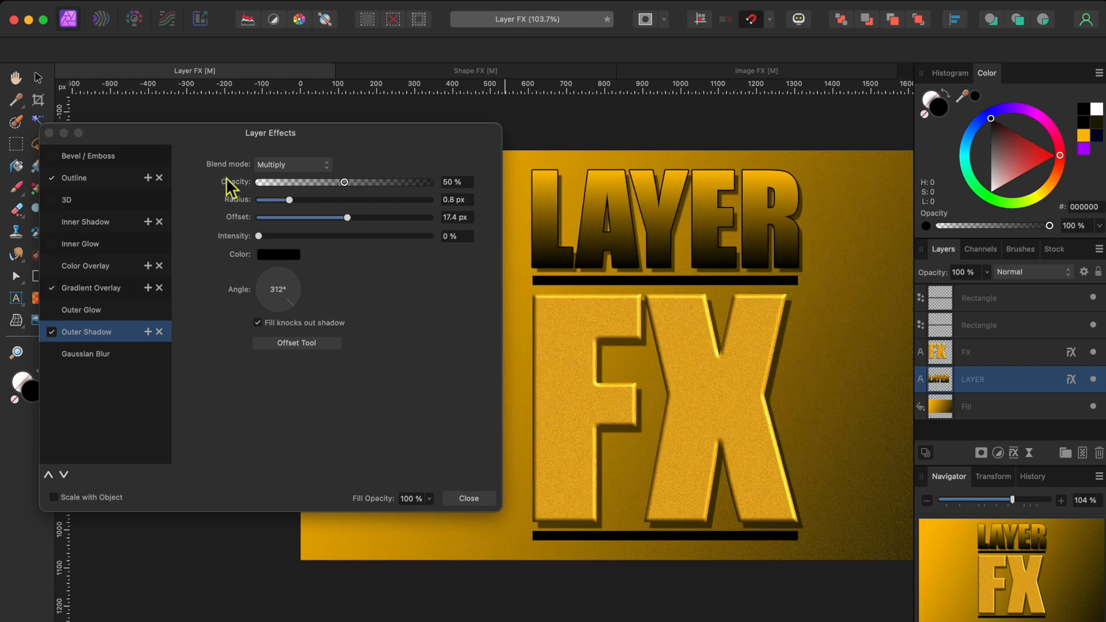
left_click(468, 499)
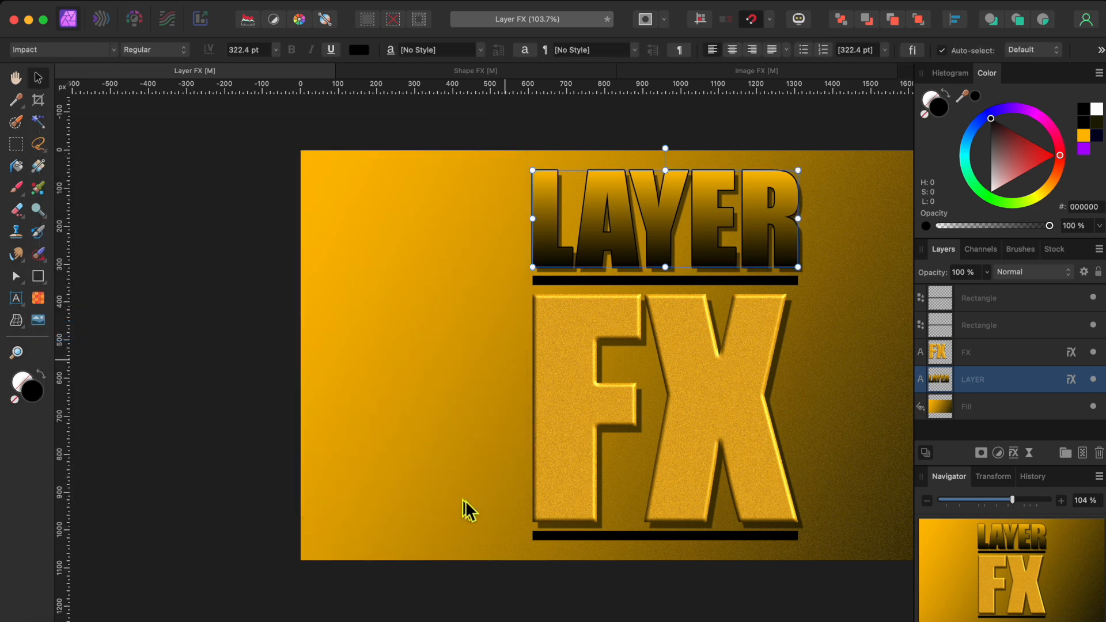
Group the two black rectangle bars above and below the FX text
left_click(771, 281)
left_click(972, 298, "shift")
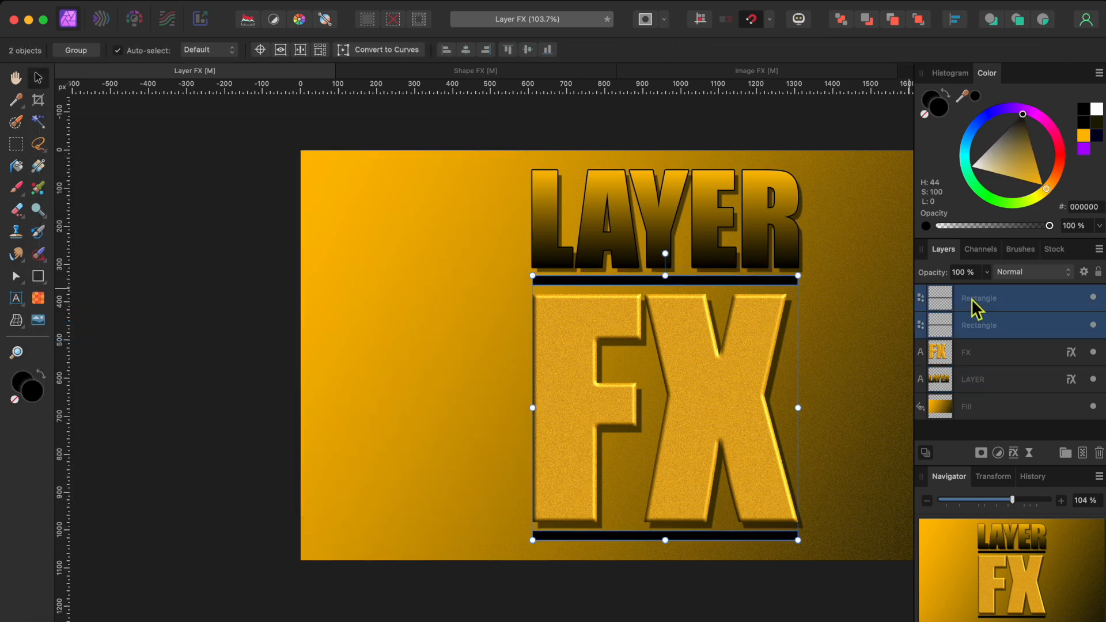
left_click(1065, 453)
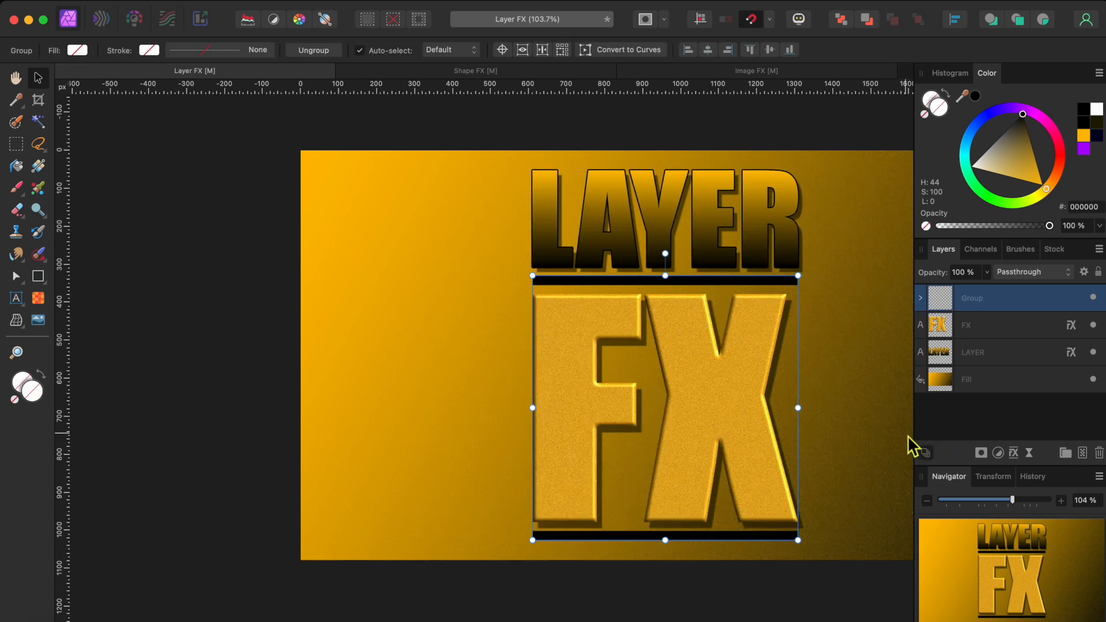
Add a 3D effect to the group of bars with a radius of about 19.5 px
scroll(907, 435, "right", 2)
scroll(906, 435, "right", 2)
scroll(907, 435, "down", 1)
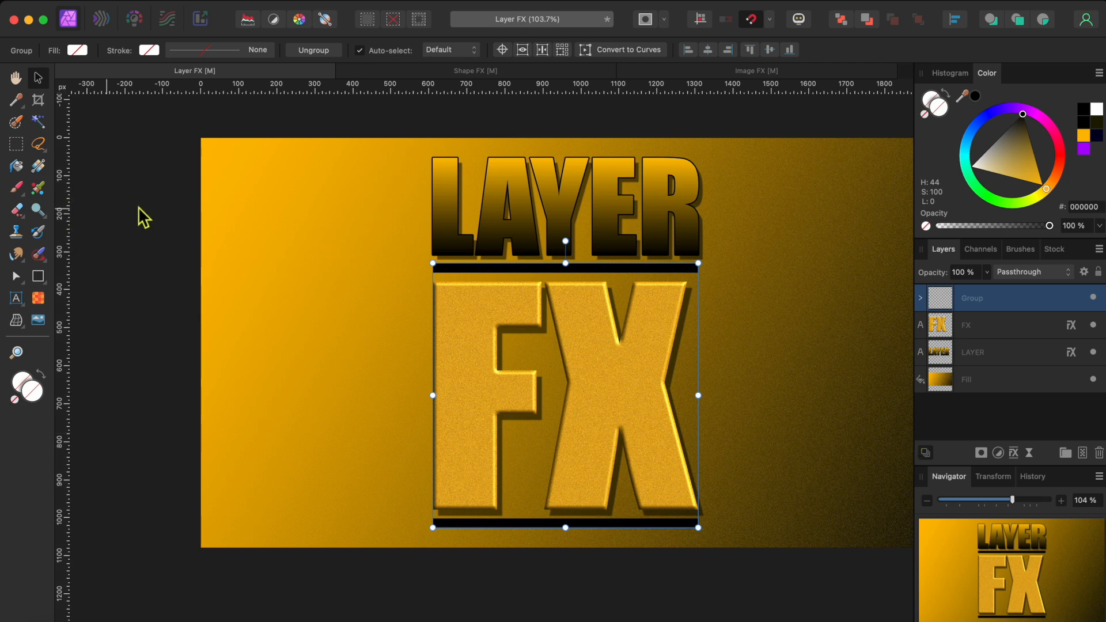
left_click(1013, 454)
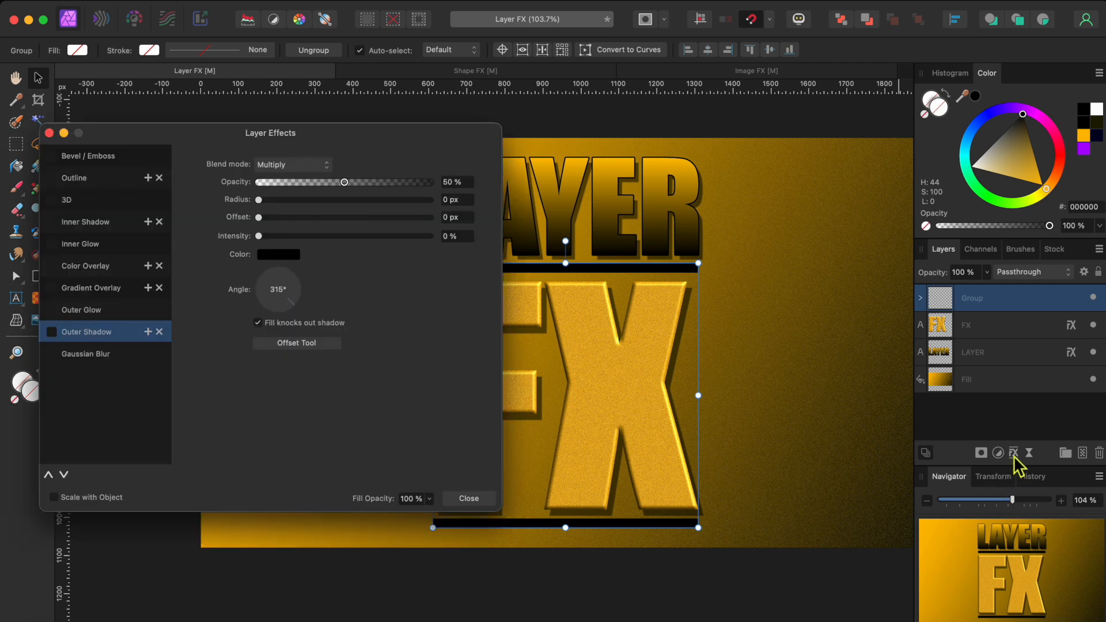
scroll(641, 392, "left", 4)
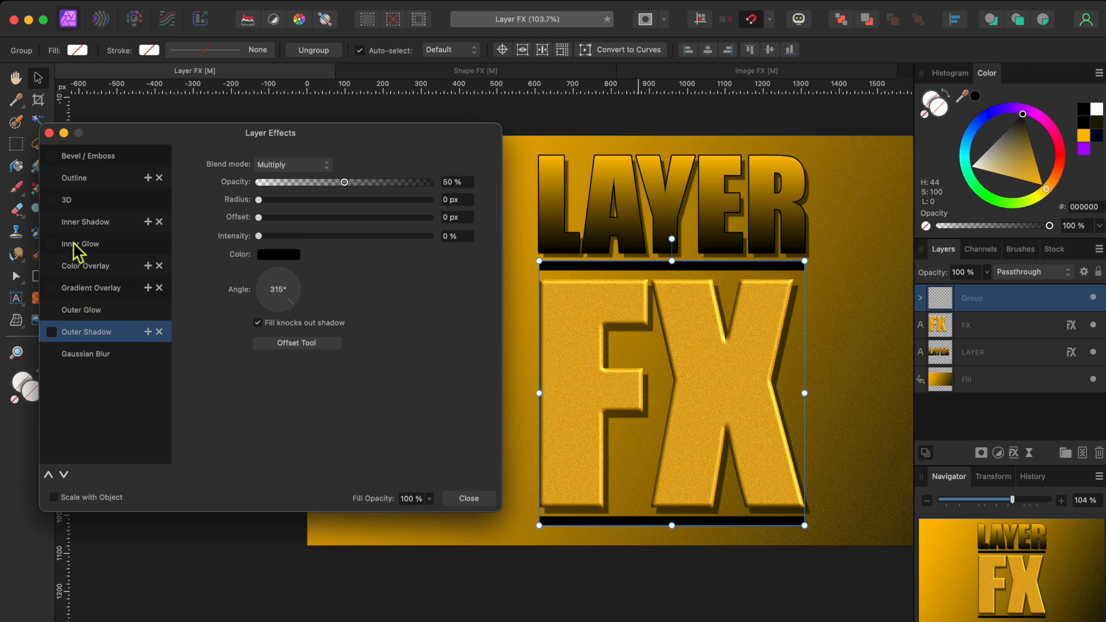
left_click(51, 200)
left_click(94, 203)
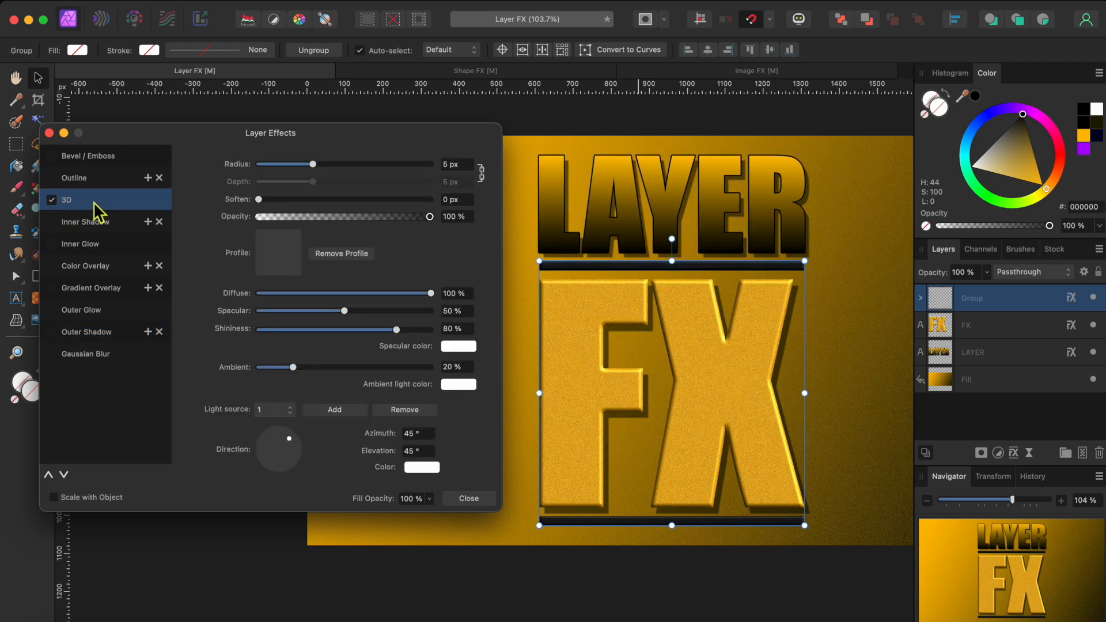
left_click_drag(314, 165, 353, 167)
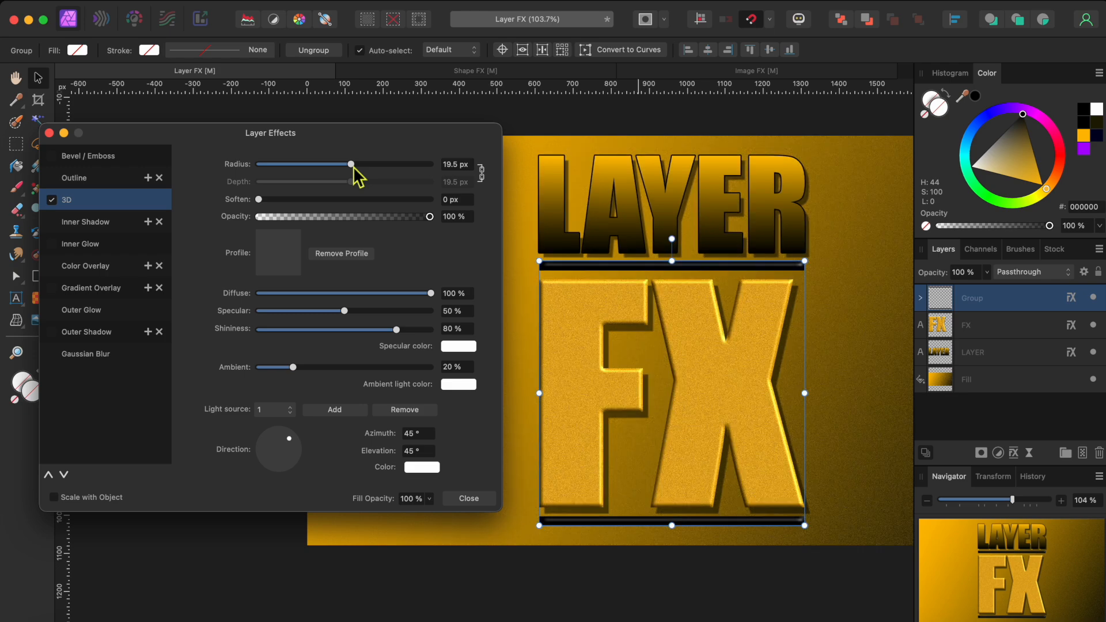
Add a linear gradient overlay to the group of bars and reverse its direction so that it runs from white to black
left_click(84, 294)
left_click(53, 287)
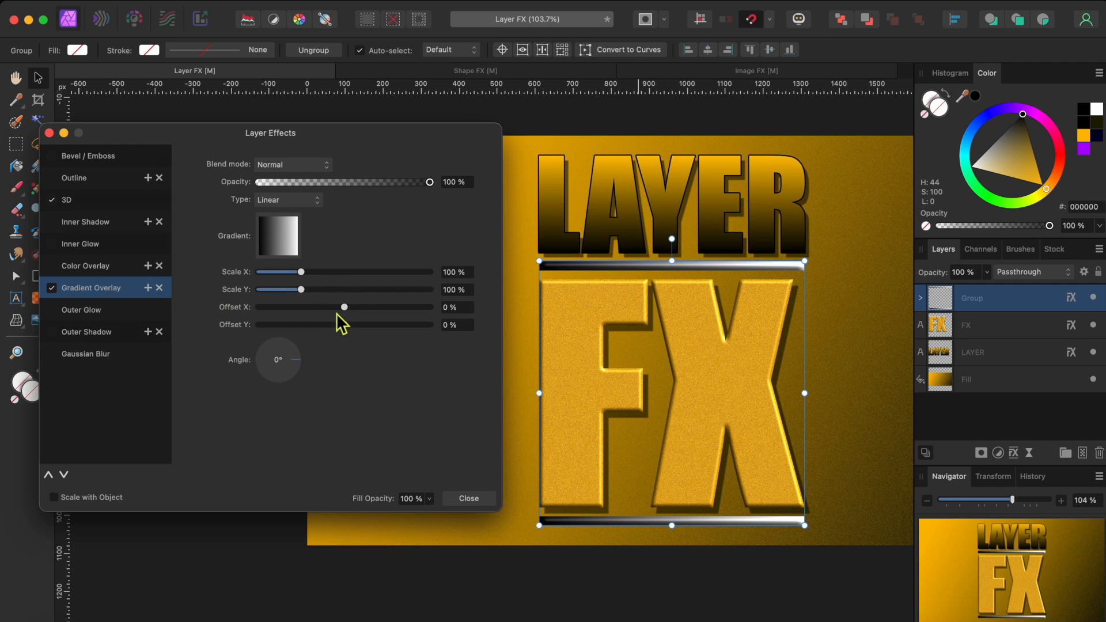
left_click(294, 237)
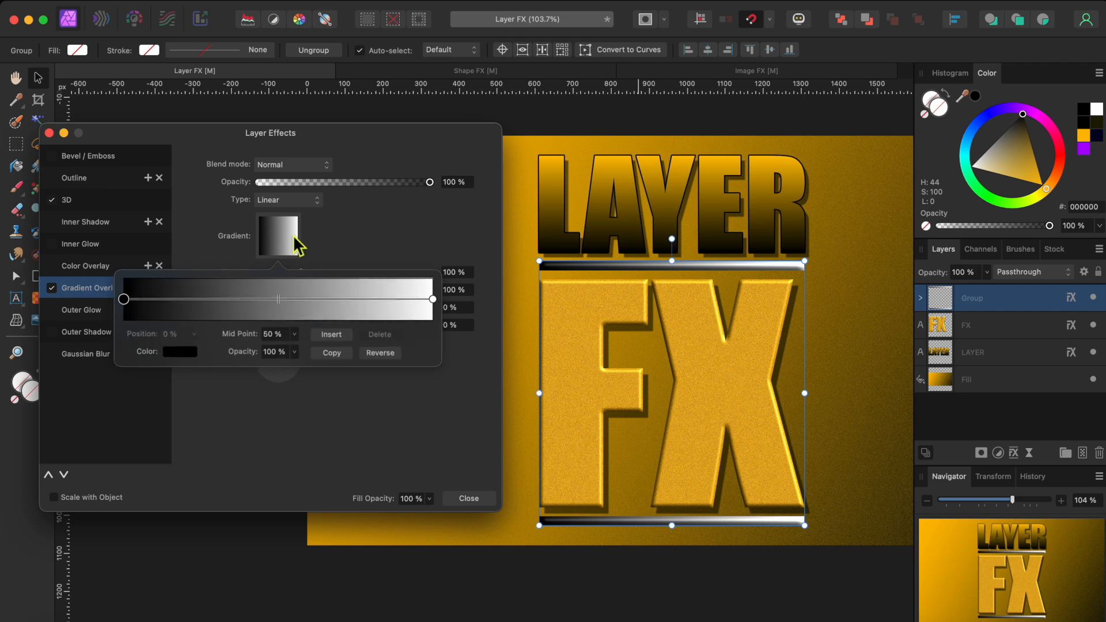
left_click(380, 353)
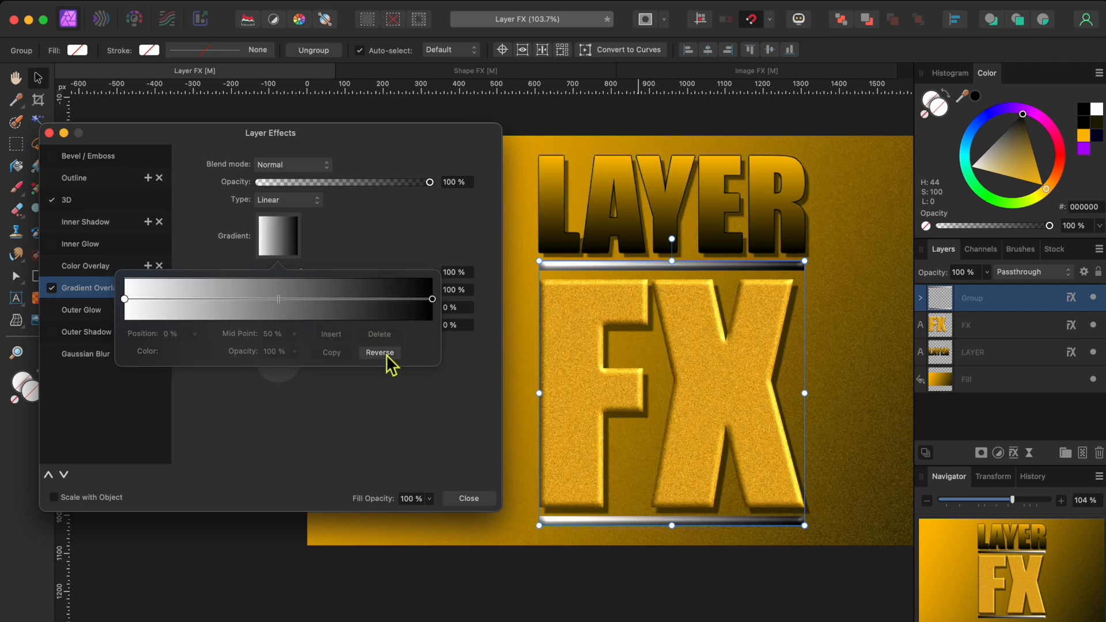
Recolor the white start stop of the bars' gradient to orange with hue 40, saturation 100 and lightness 50
left_click(125, 299)
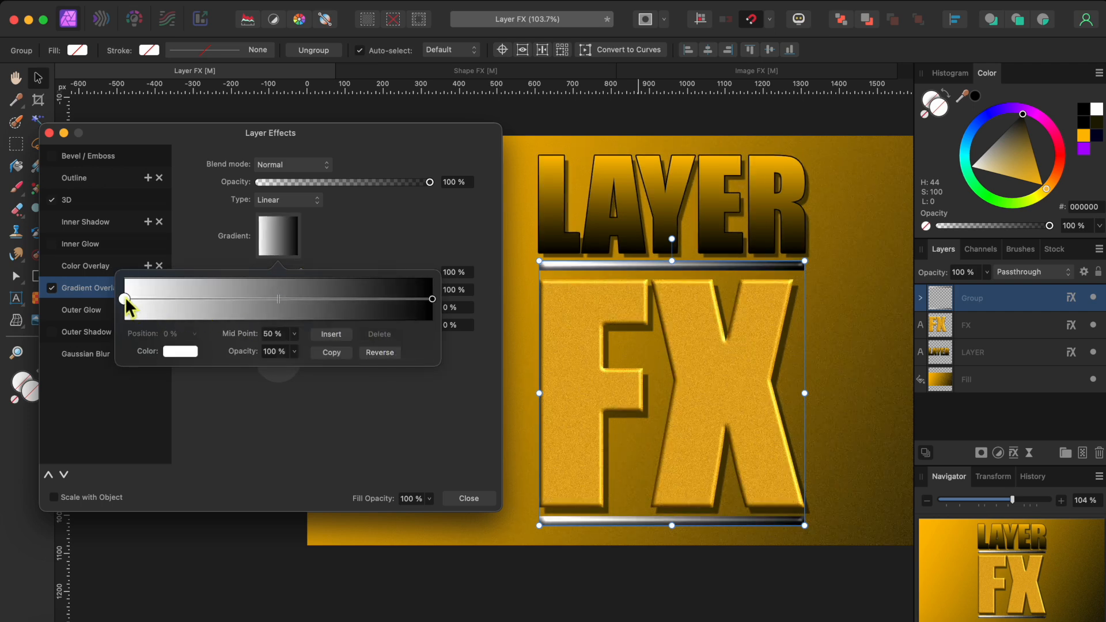
left_click(178, 351)
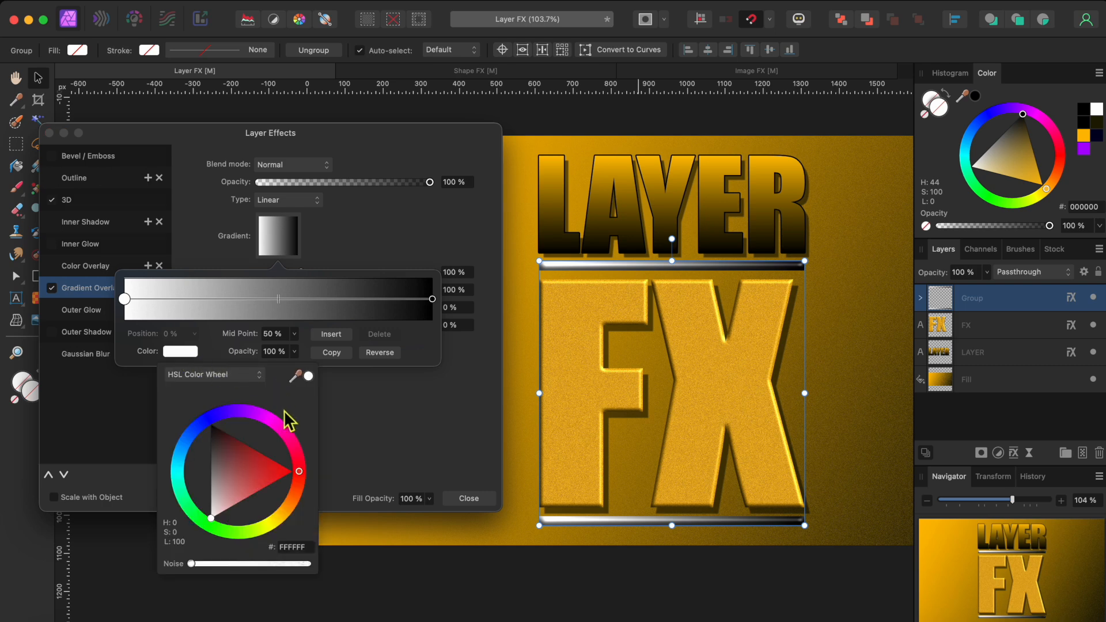
left_click(295, 468)
left_click_drag(305, 478, 298, 522)
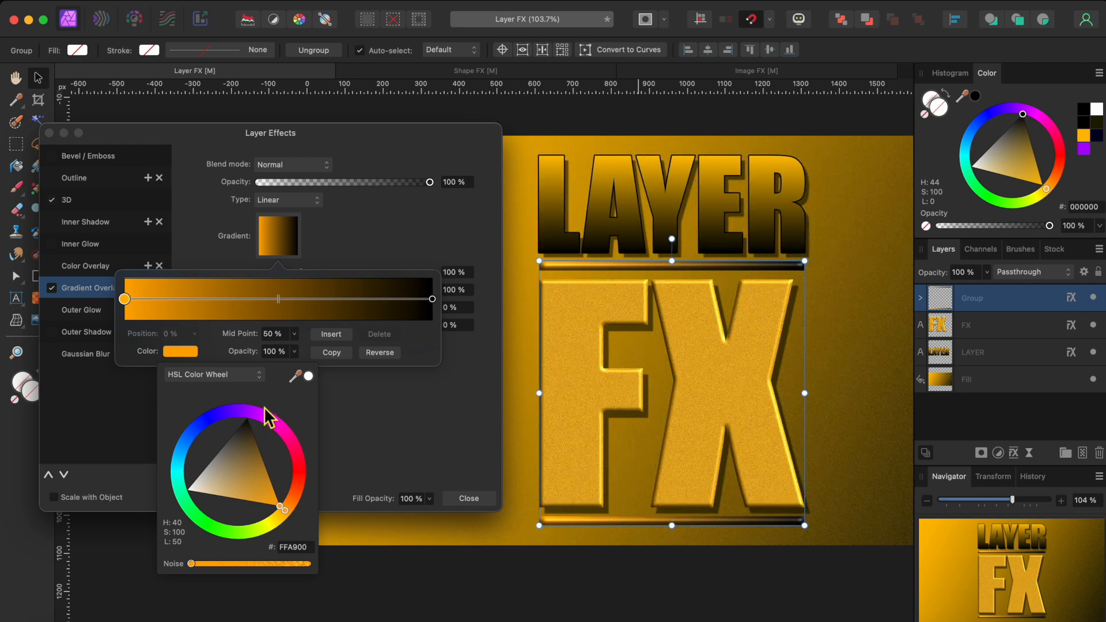
left_click(367, 409)
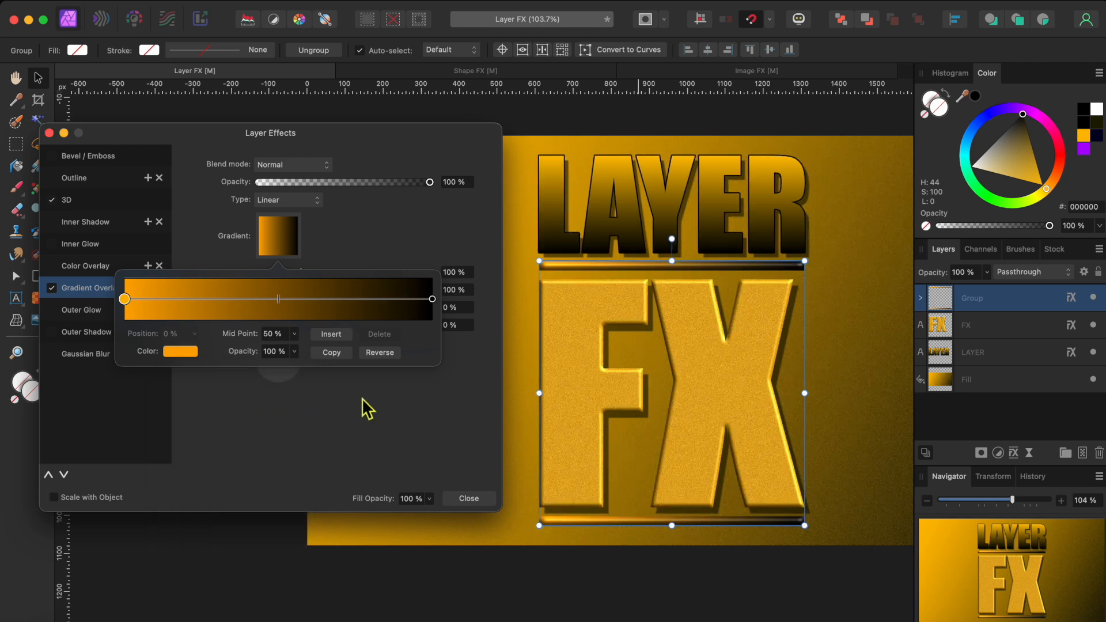
left_click(255, 420)
Add an outer shadow to the group of bars with an offset of about 14.9 px at 303°
left_click(51, 333)
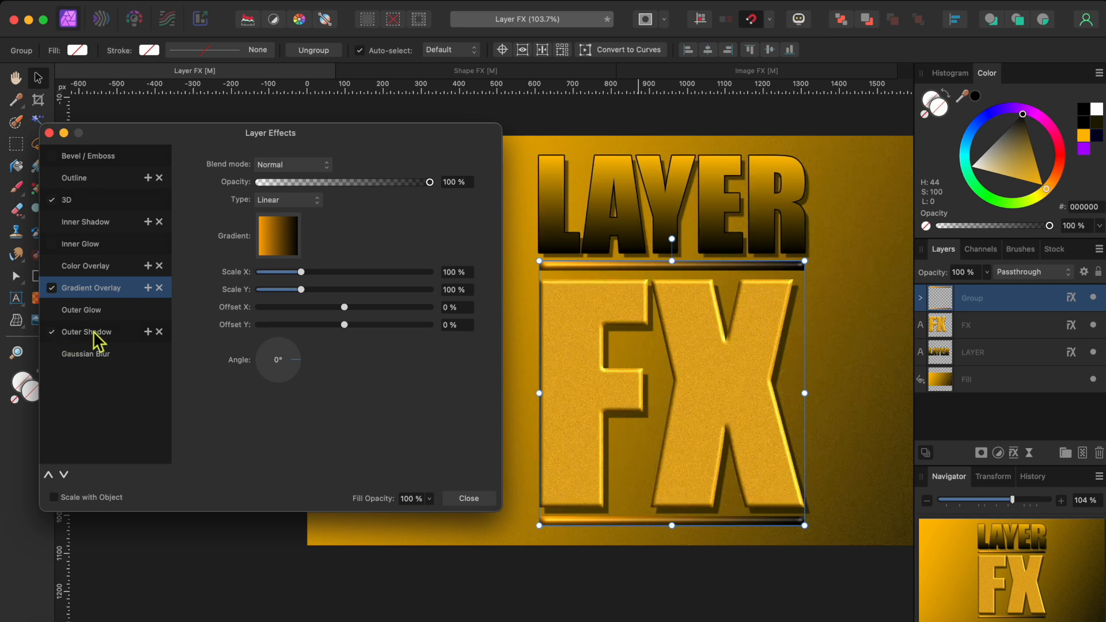
left_click(115, 337)
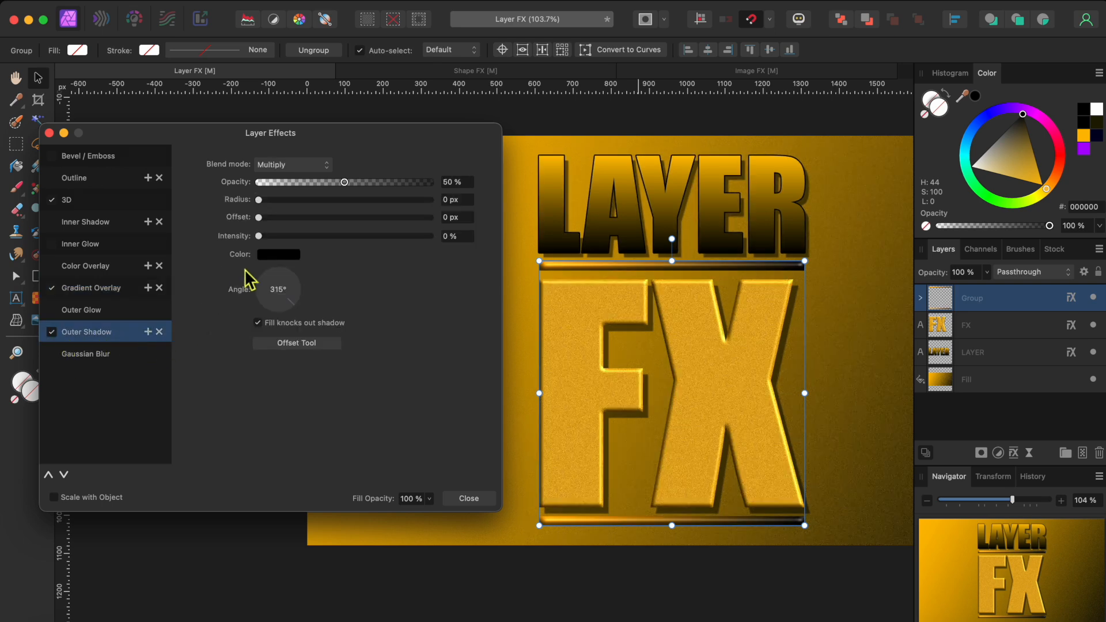
left_click(323, 344)
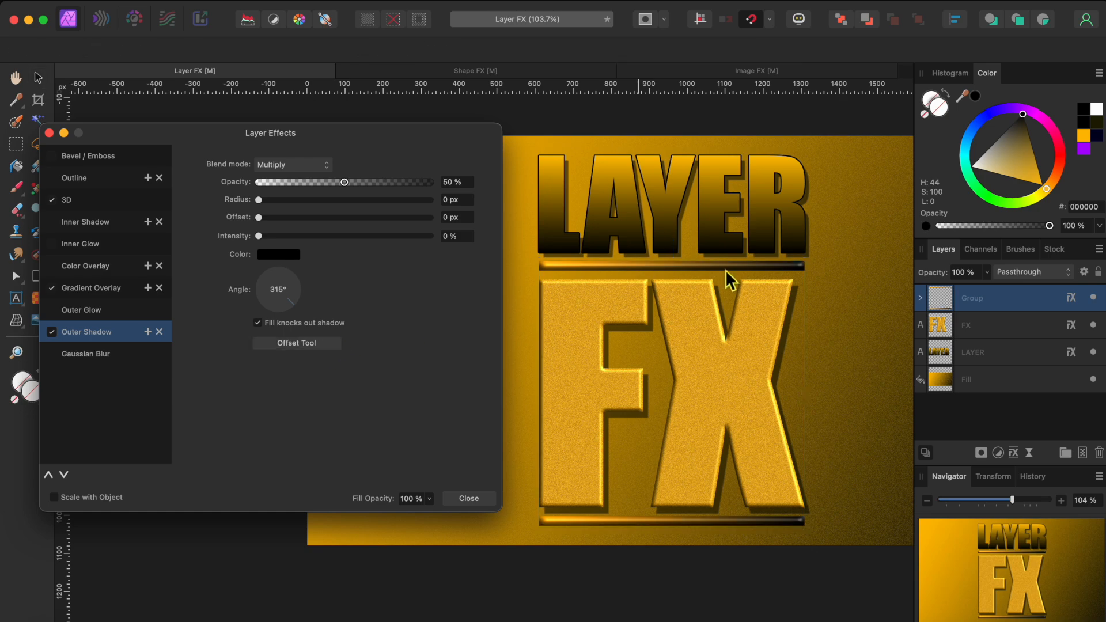
mouse_move(724, 269)
left_mouse_down()
mouse_move(747, 294)
mouse_move(724, 271)
left_mouse_up()
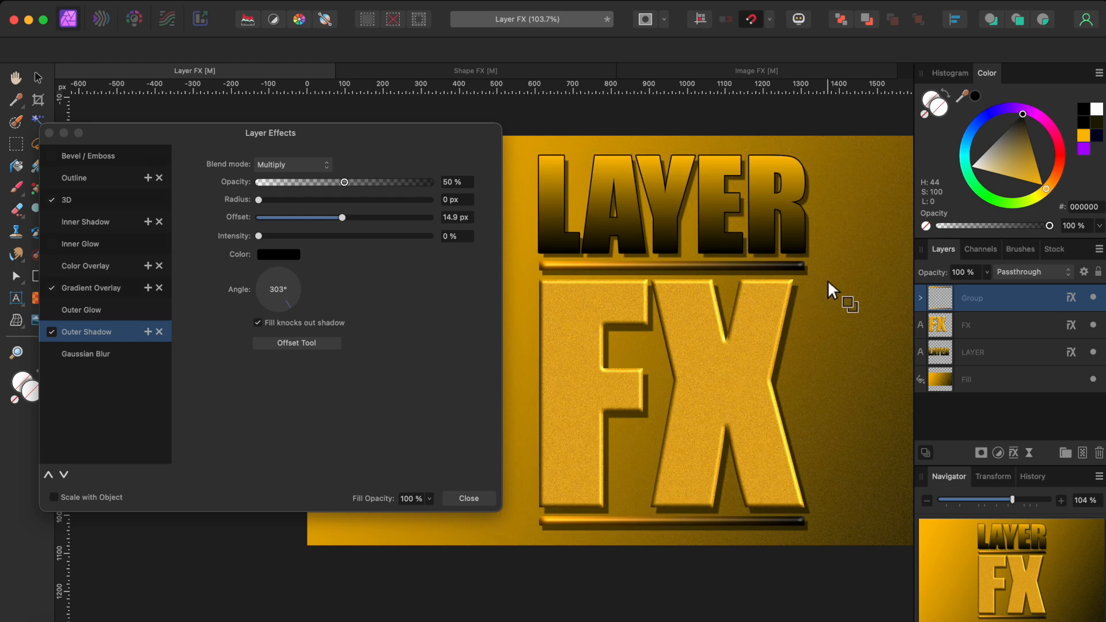
left_click(473, 501)
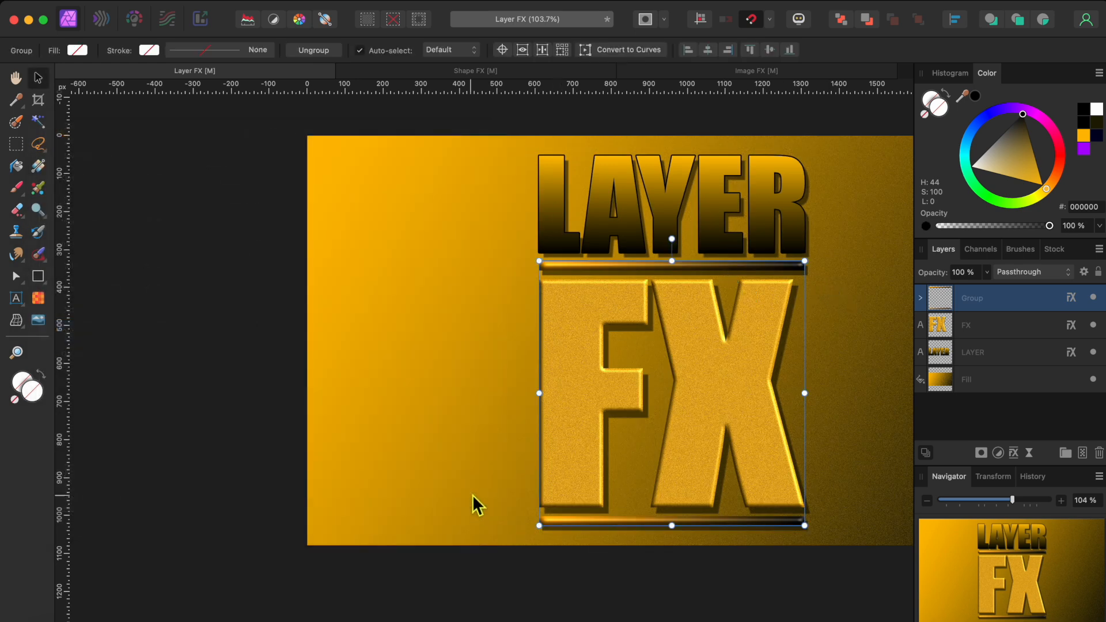
Recolor the golden start stop of the background fill's gradient to purple with hue about 279, saturation 100 and lightness 50
scroll(585, 406, "right", 5)
left_click(585, 405)
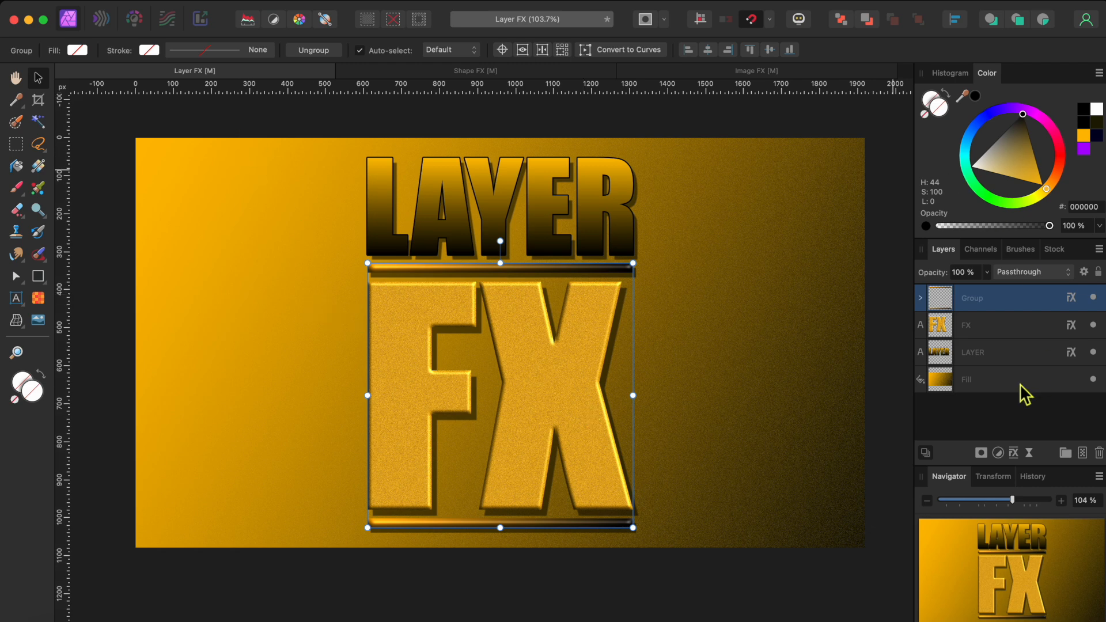
left_click(1001, 381)
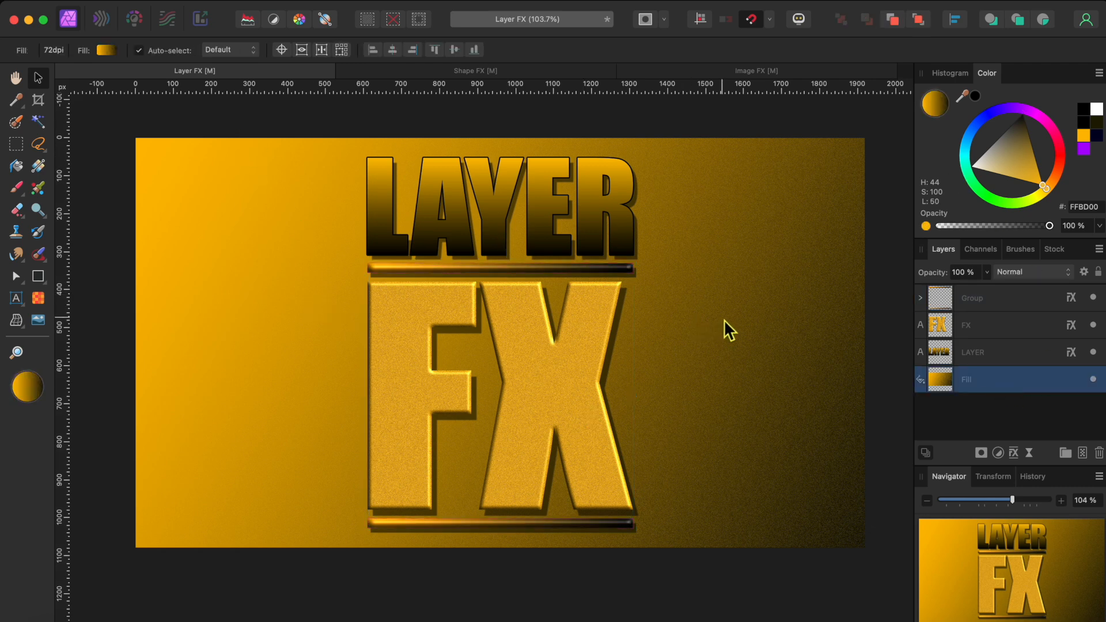
left_click(106, 51)
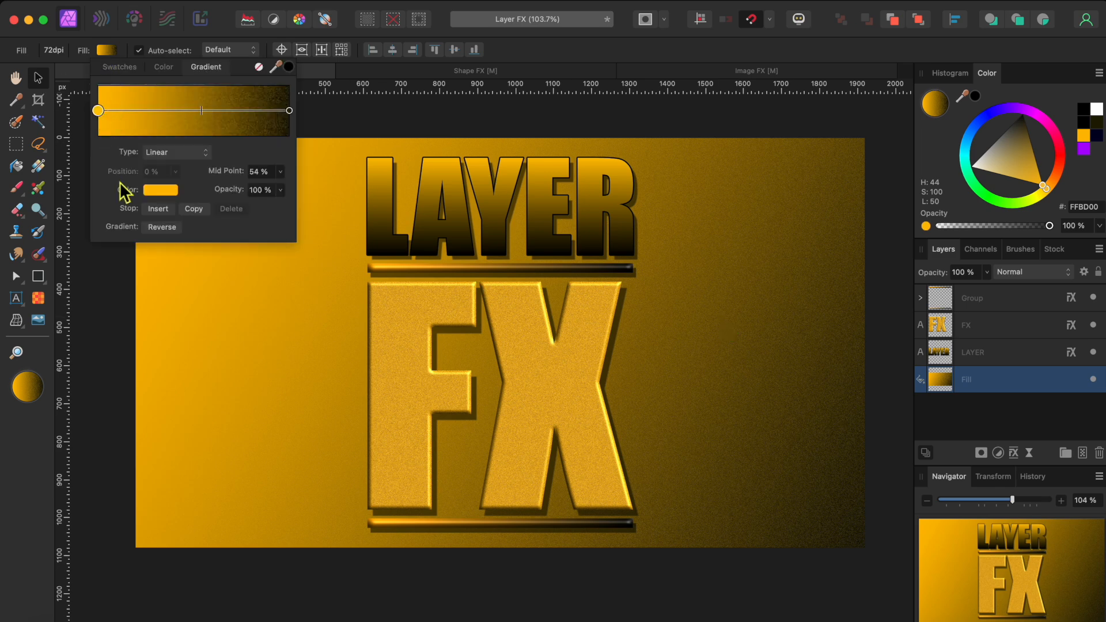
left_click(158, 193)
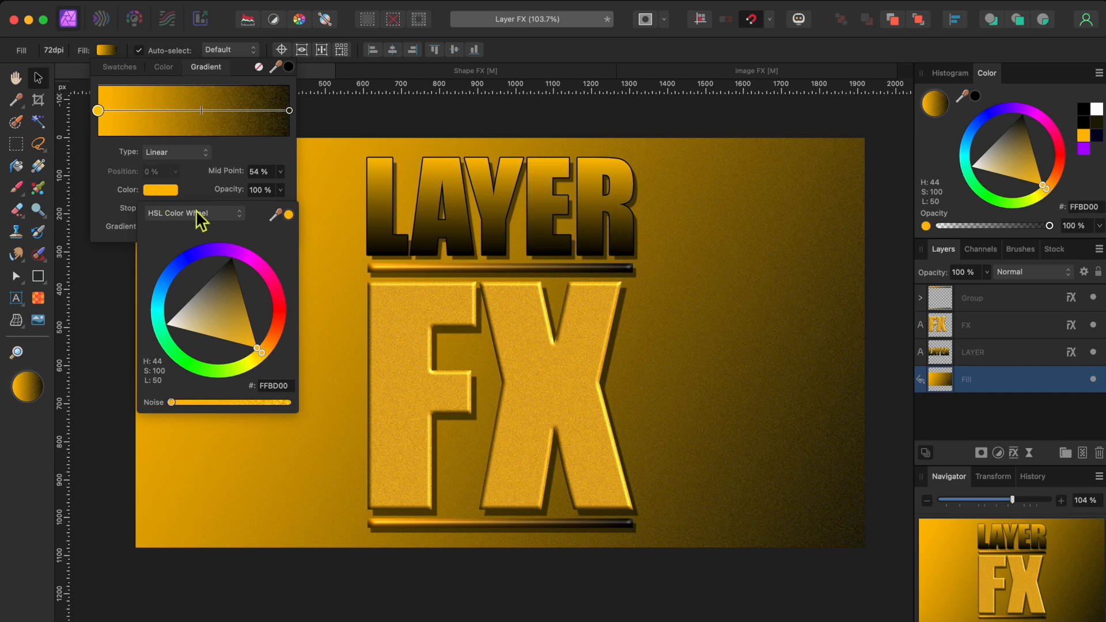
left_click_drag(264, 353, 231, 230)
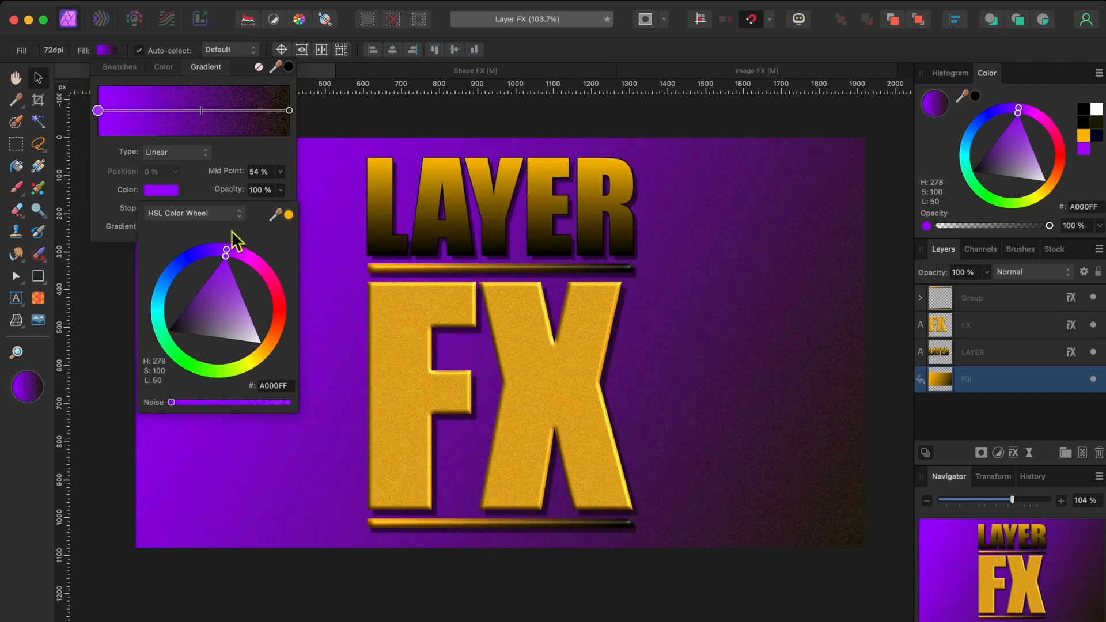
left_click_drag(231, 230, 233, 236)
left_click(373, 227)
Shift the midpoint of the LAYER text's gradient overlay to 35%
left_click(376, 219)
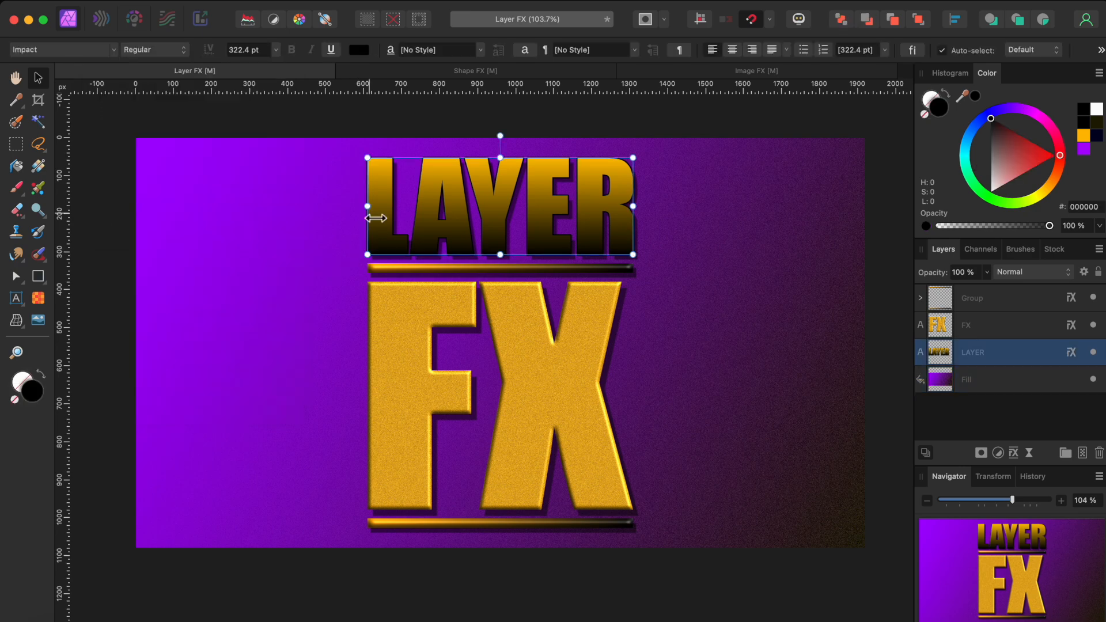
left_click(1014, 454)
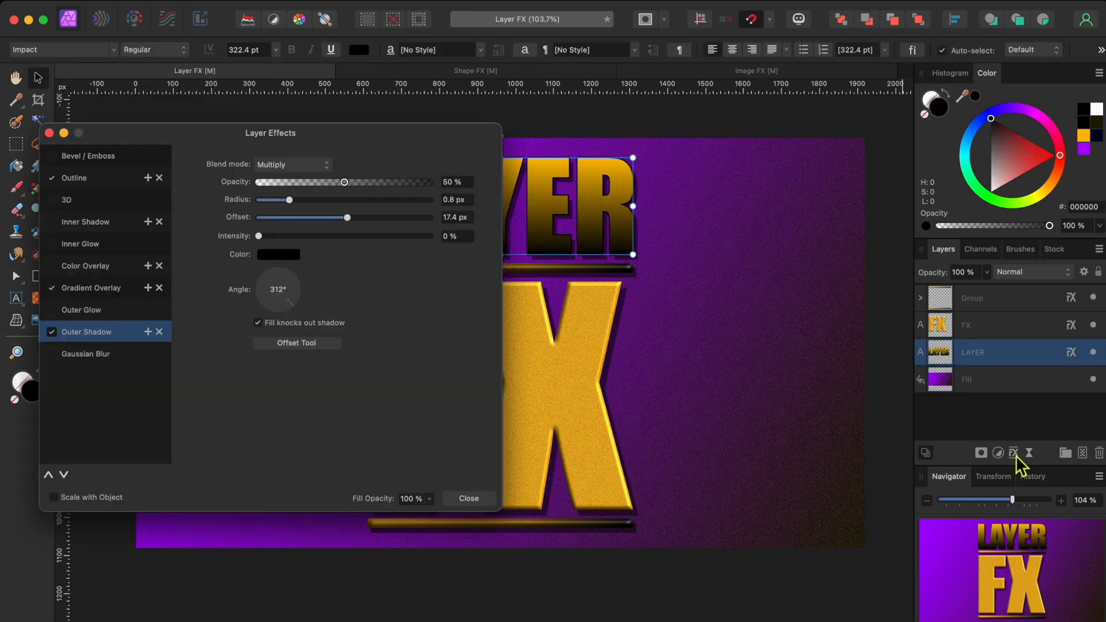
scroll(562, 347, "left", 10)
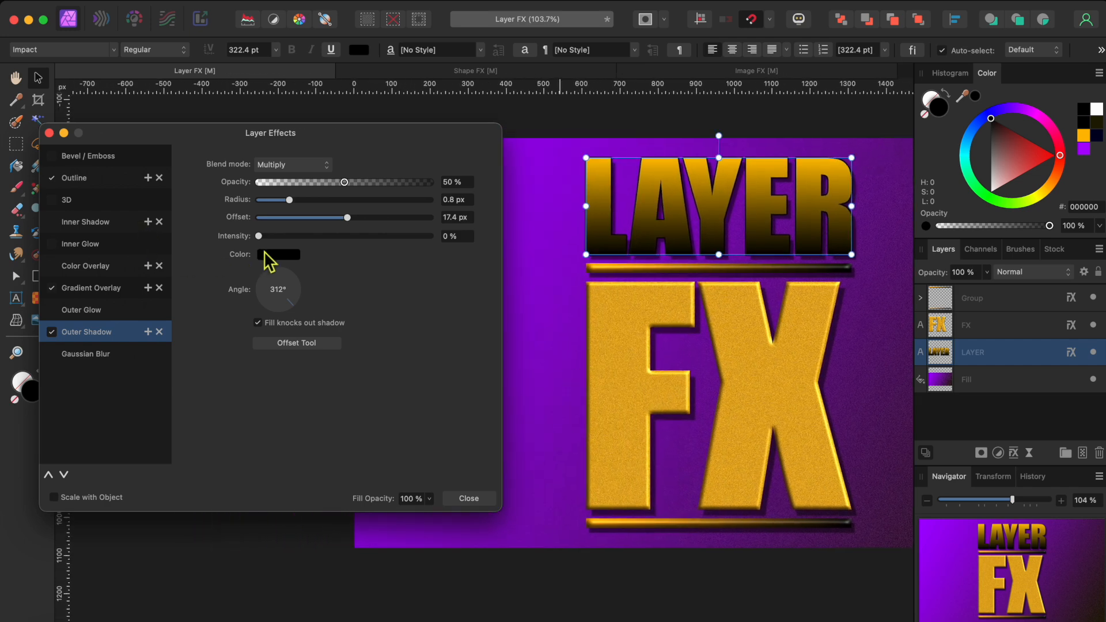
left_click(84, 288)
left_click(272, 242)
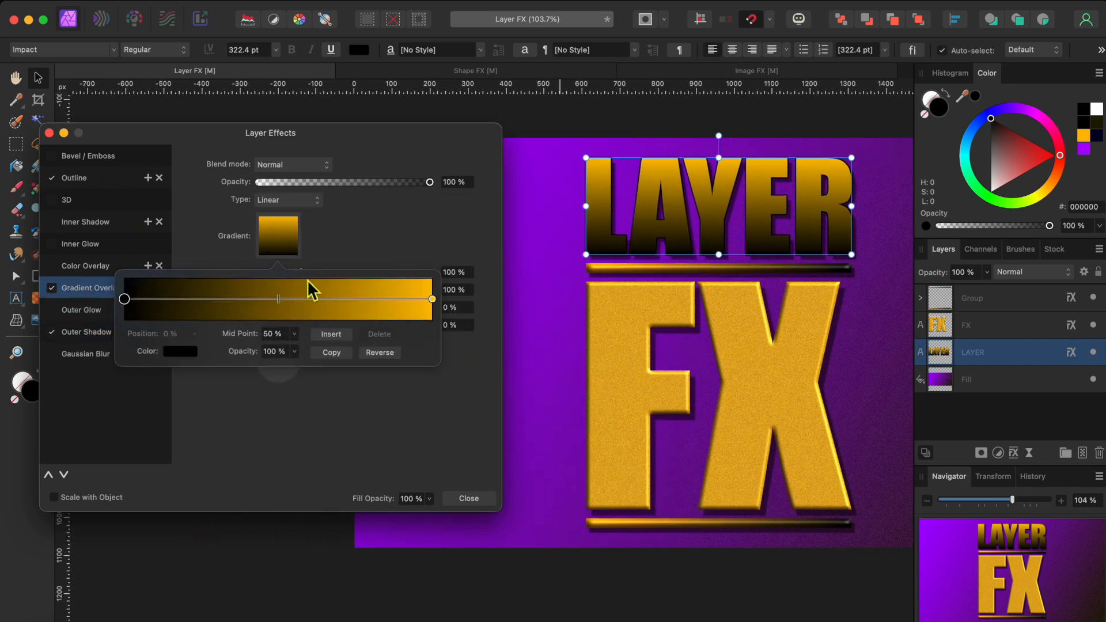
mouse_move(278, 299)
left_mouse_down()
mouse_move(318, 299)
mouse_move(238, 297)
left_mouse_up()
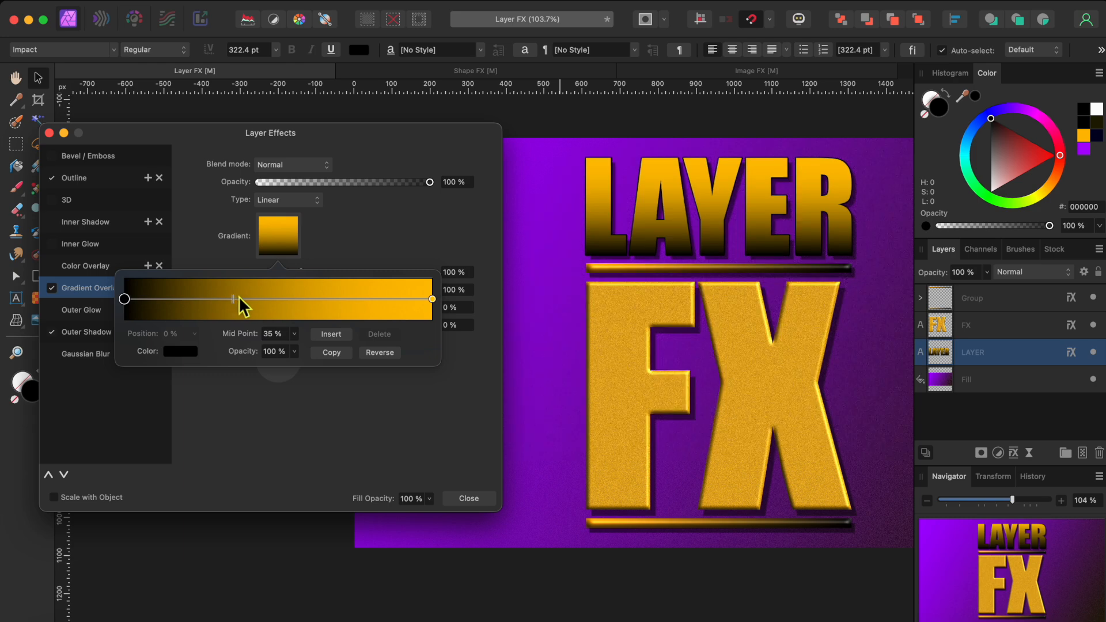
Add a 3D effect to the LAYER text with a radius of about 15.7 px
left_click(52, 199)
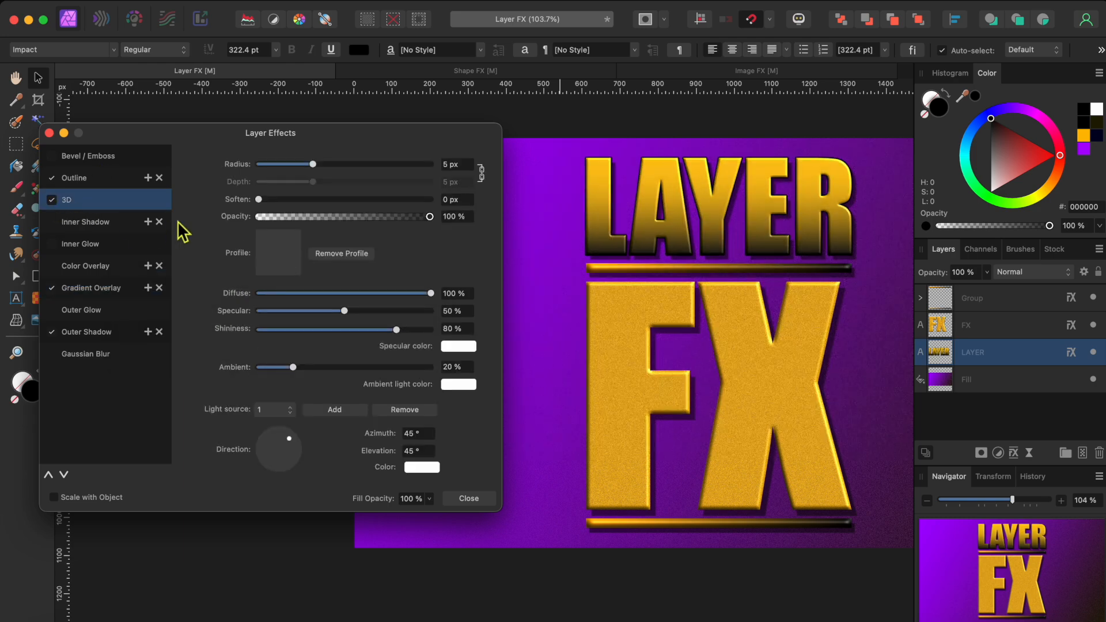
left_click_drag(301, 164, 343, 164)
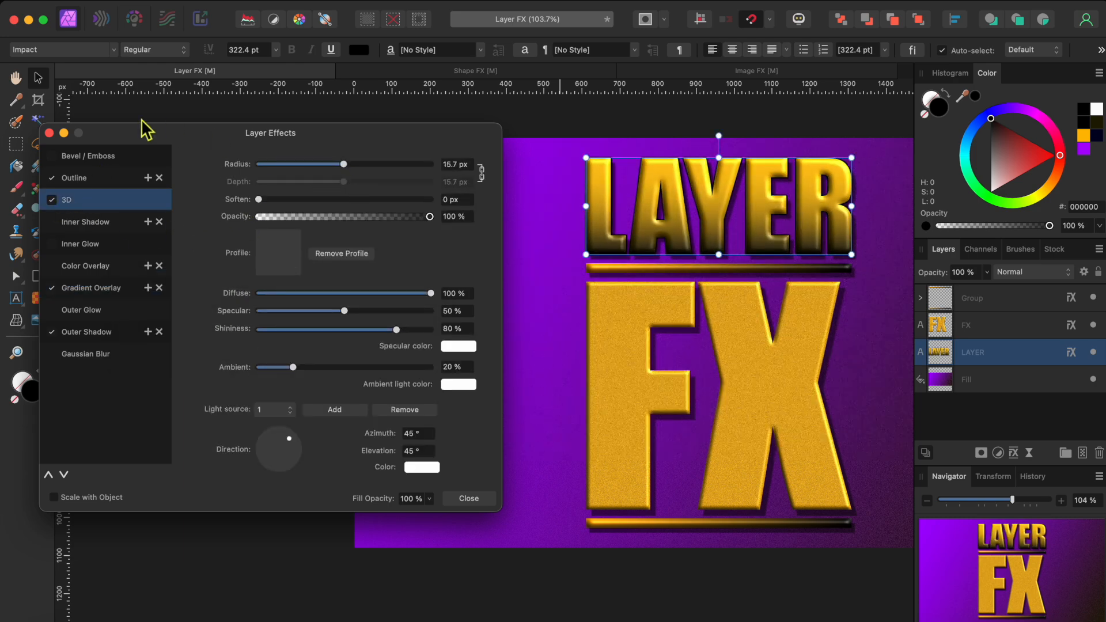
left_click(49, 133)
scroll(405, 263, "right", 5)
left_click(350, 317)
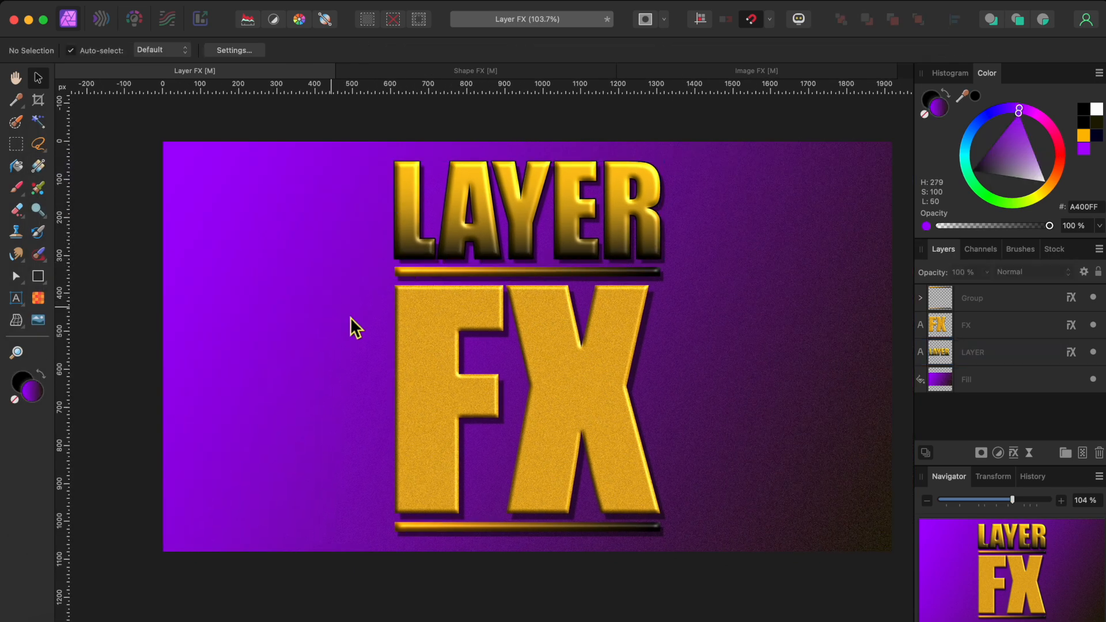
In the Shape FX document, clip the marble image inside the gray rectangle
left_click(410, 73)
scroll(751, 312, "right", 5)
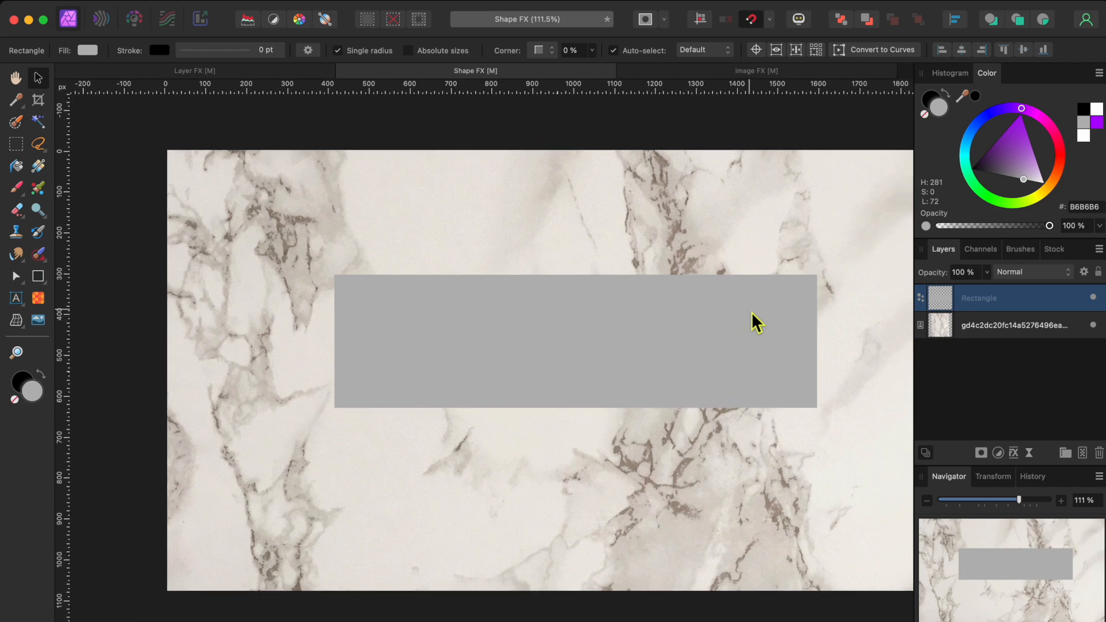
scroll(750, 313, "down", 1)
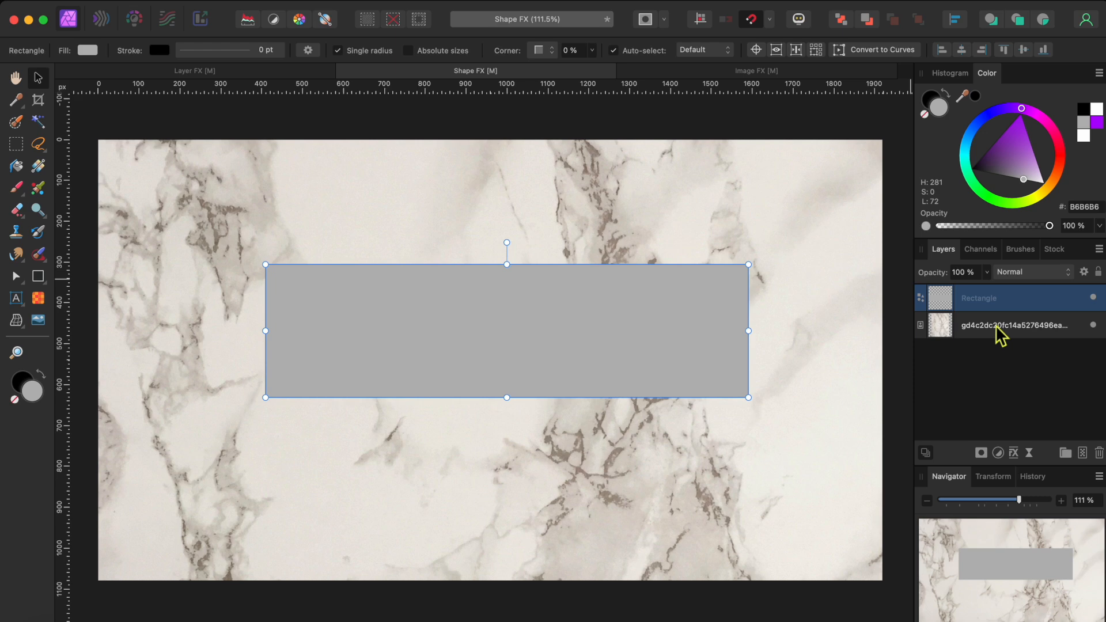
left_click_drag(999, 334, 997, 300)
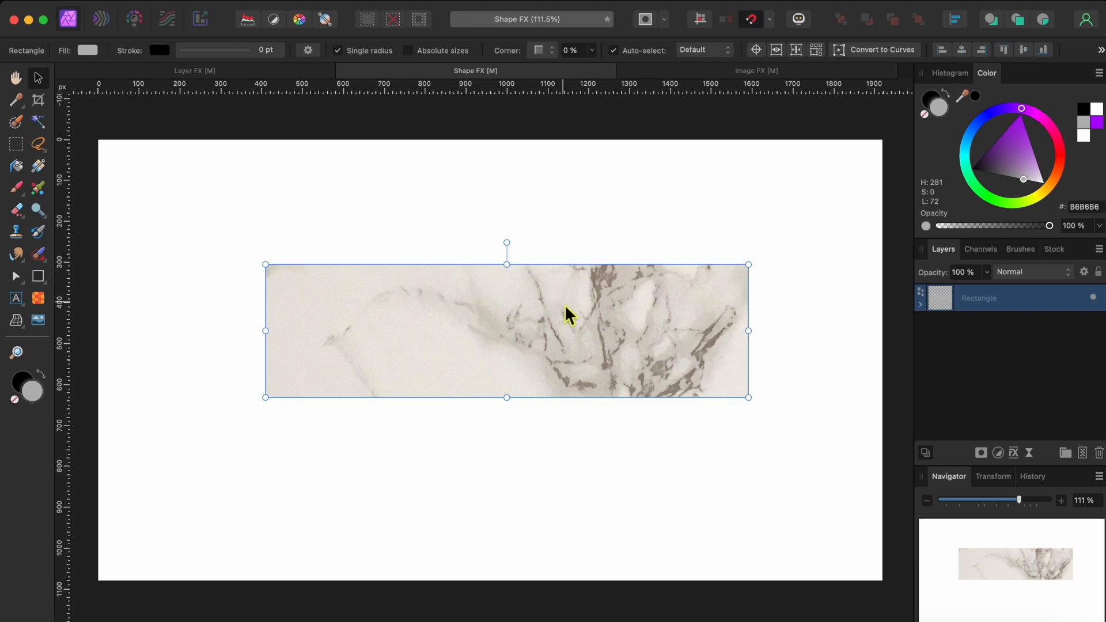
Add a Bevel / Emboss effect of type Inner to the marble rectangle with a radius of about 17.3 px
scroll(566, 316, "left", 3)
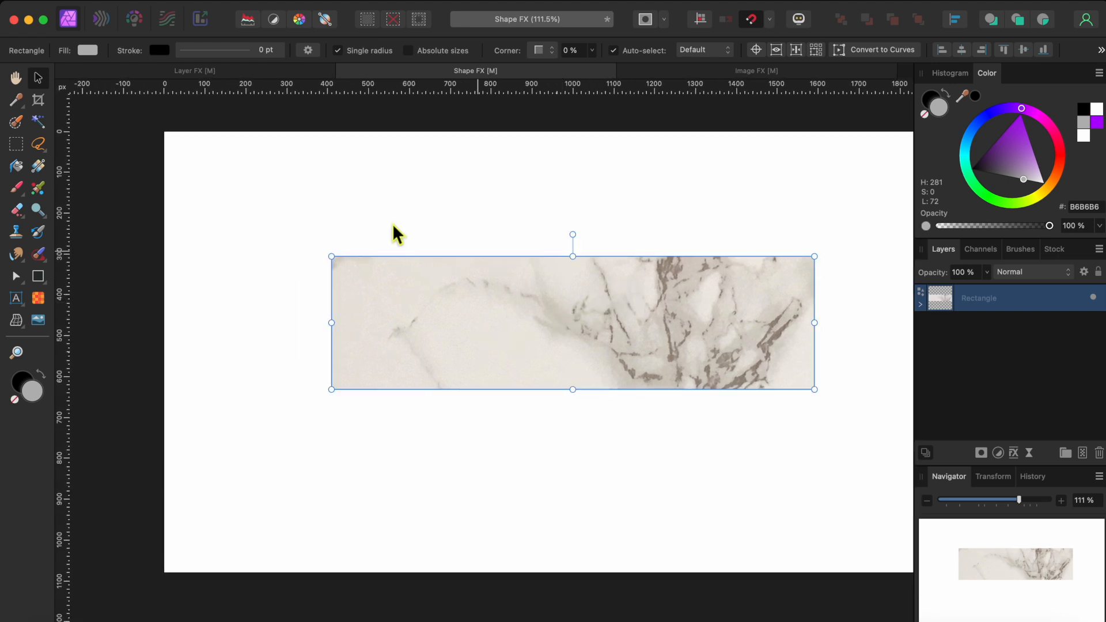
left_click(1013, 453)
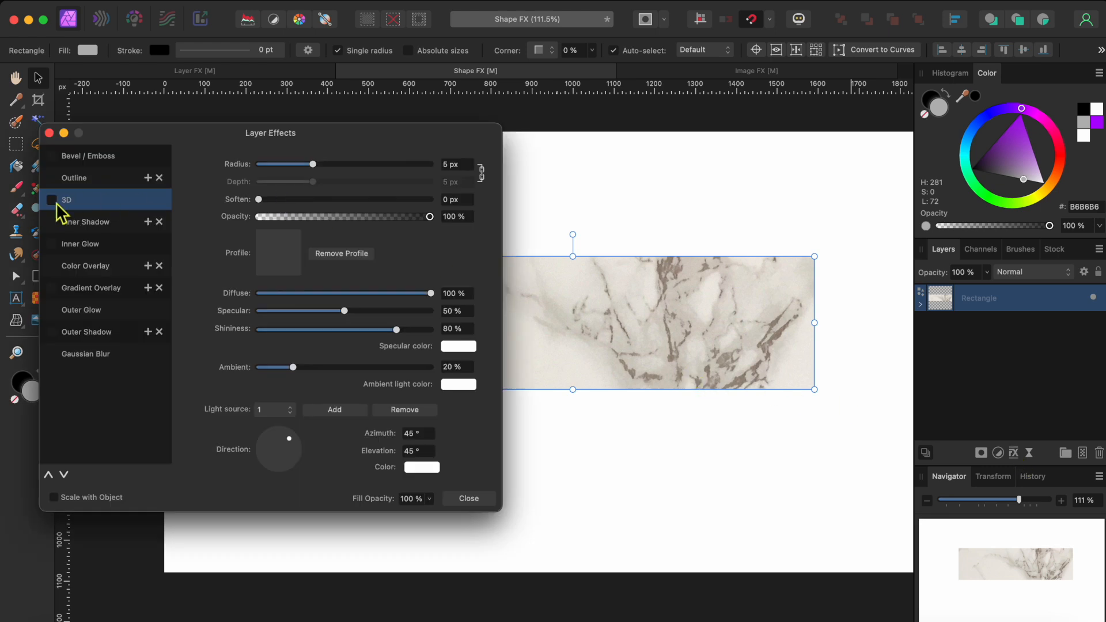
left_click(52, 156)
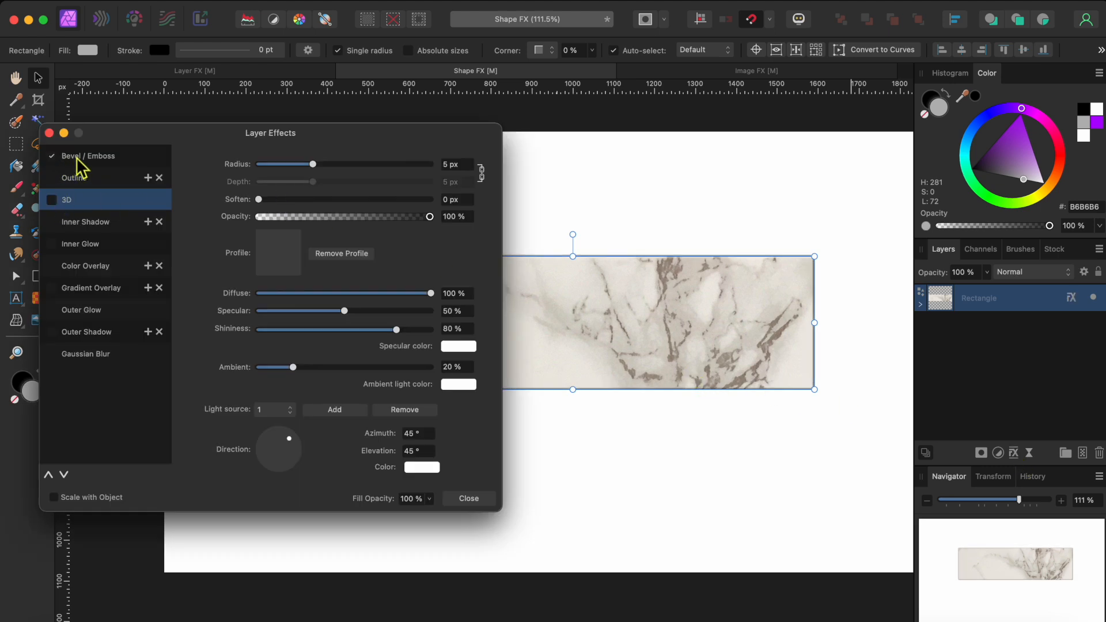
left_click(77, 161)
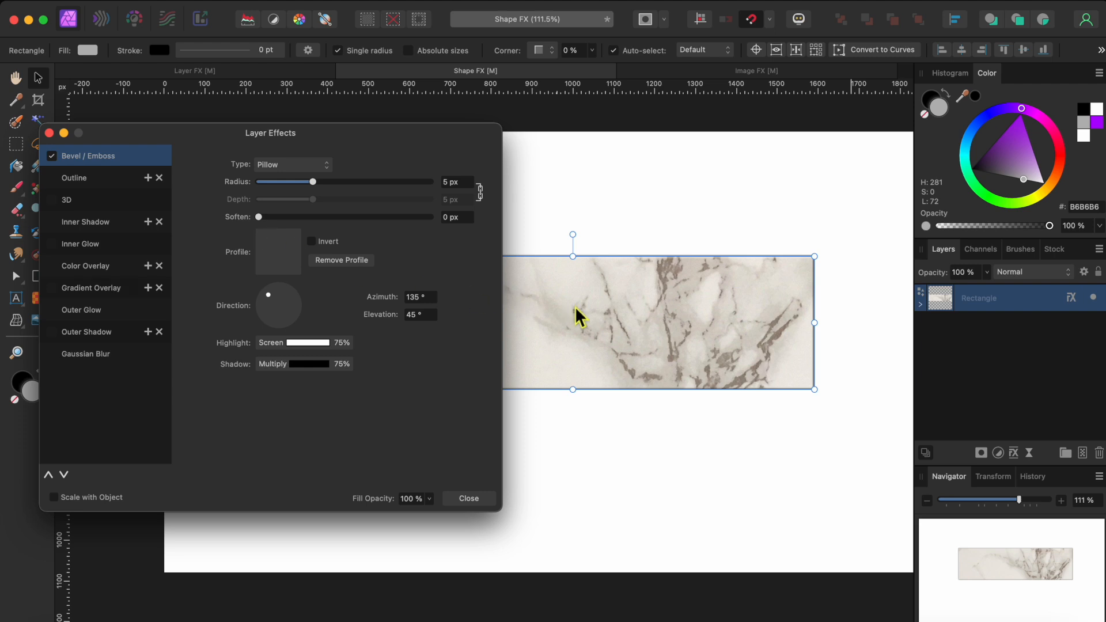
scroll(574, 306, "left", 2)
left_click_drag(316, 184, 348, 185)
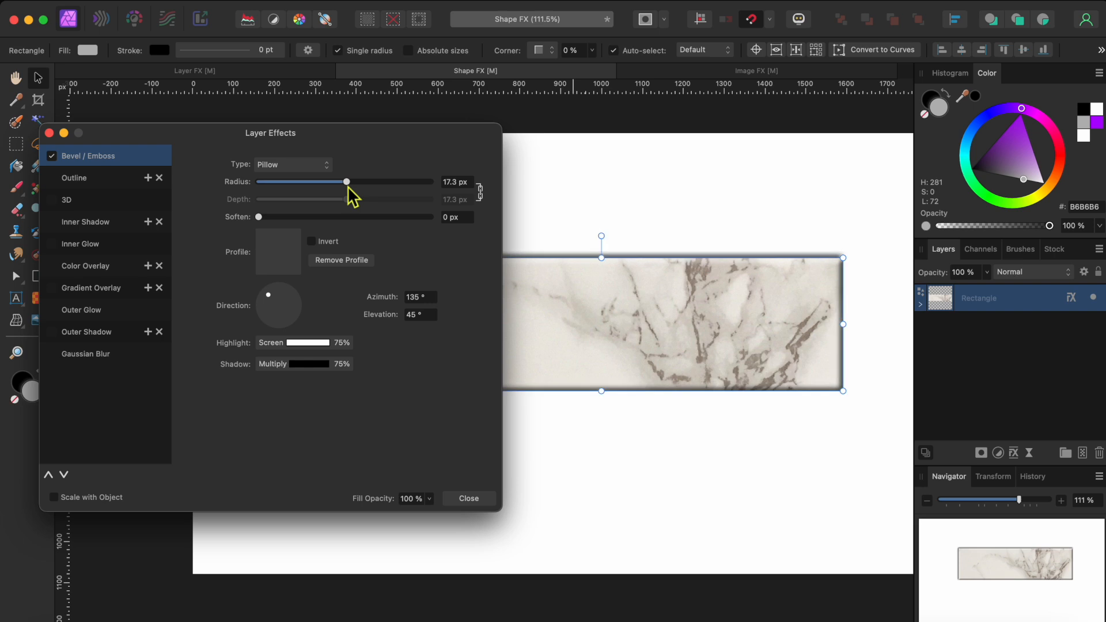
left_click(298, 166)
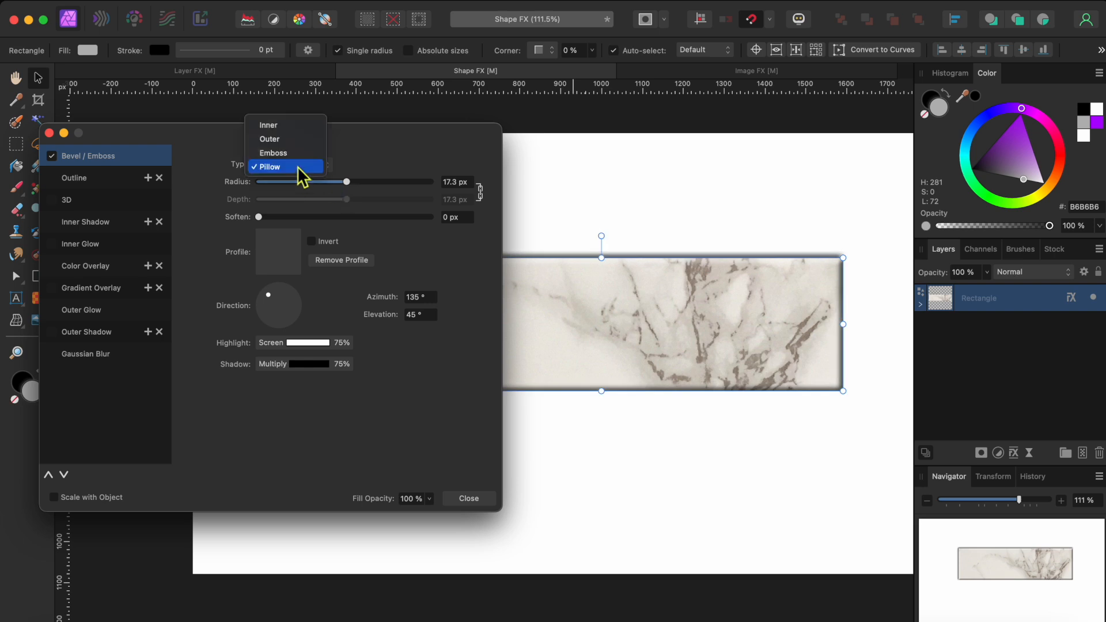
left_click(288, 126)
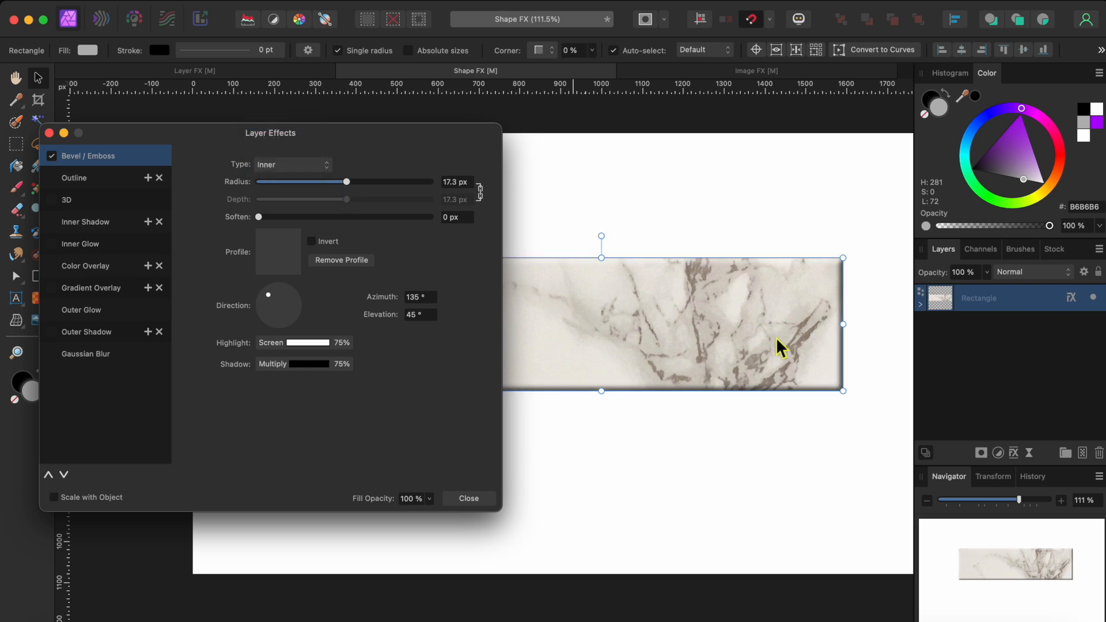
Try the Outer, Emboss and Pillow bevel types on the marble rectangle and return the type to Inner
left_click(296, 166)
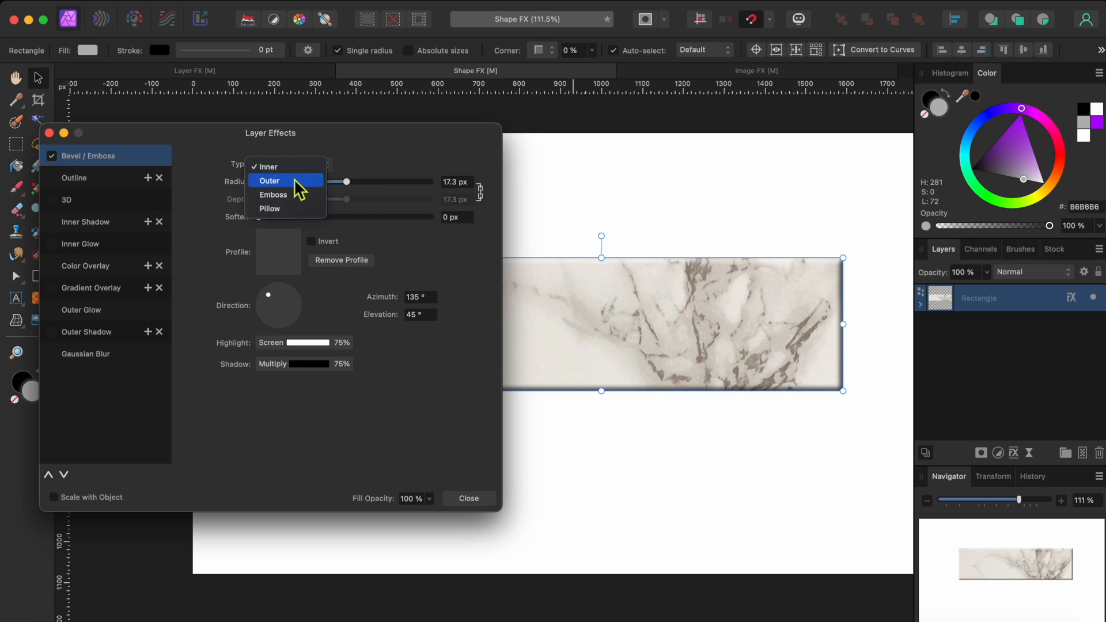
left_click(294, 181)
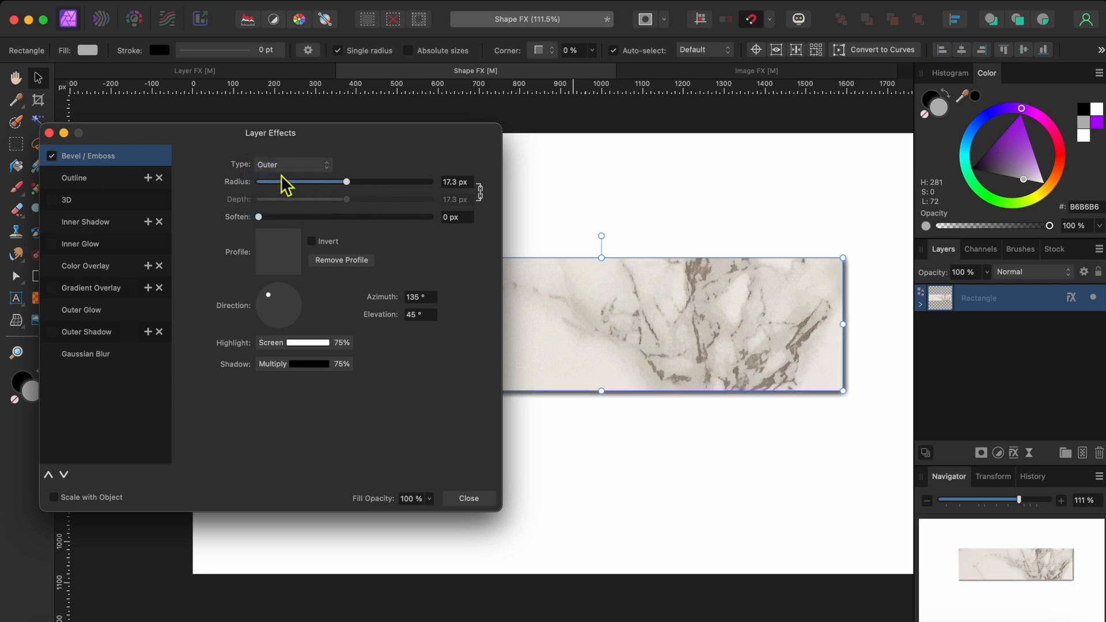
left_click(281, 167)
left_click(288, 182)
left_click(287, 167)
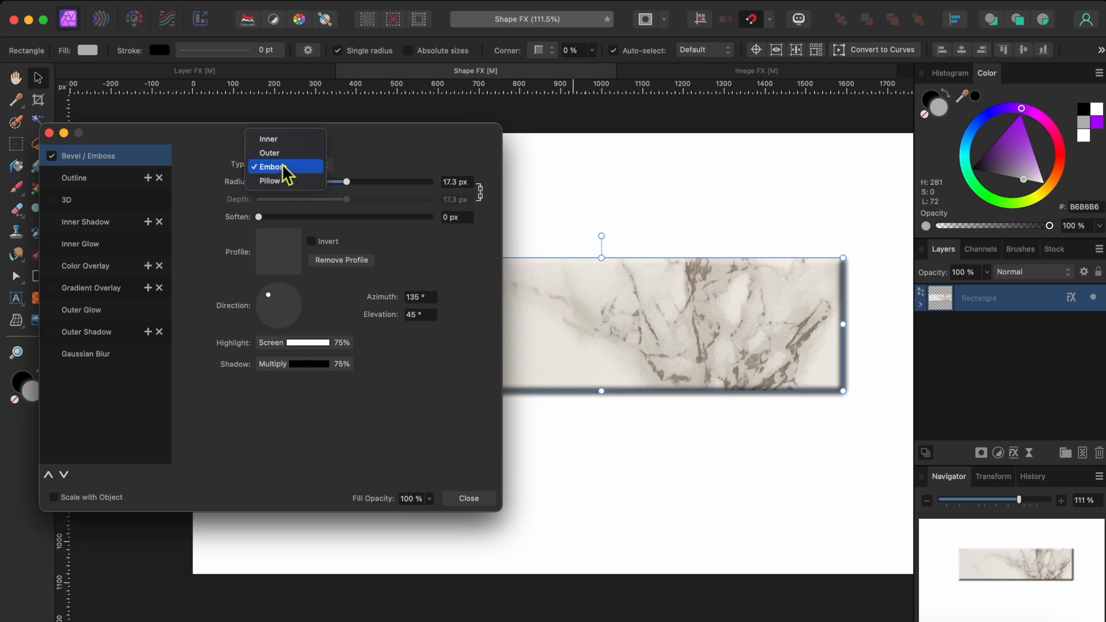
left_click(285, 182)
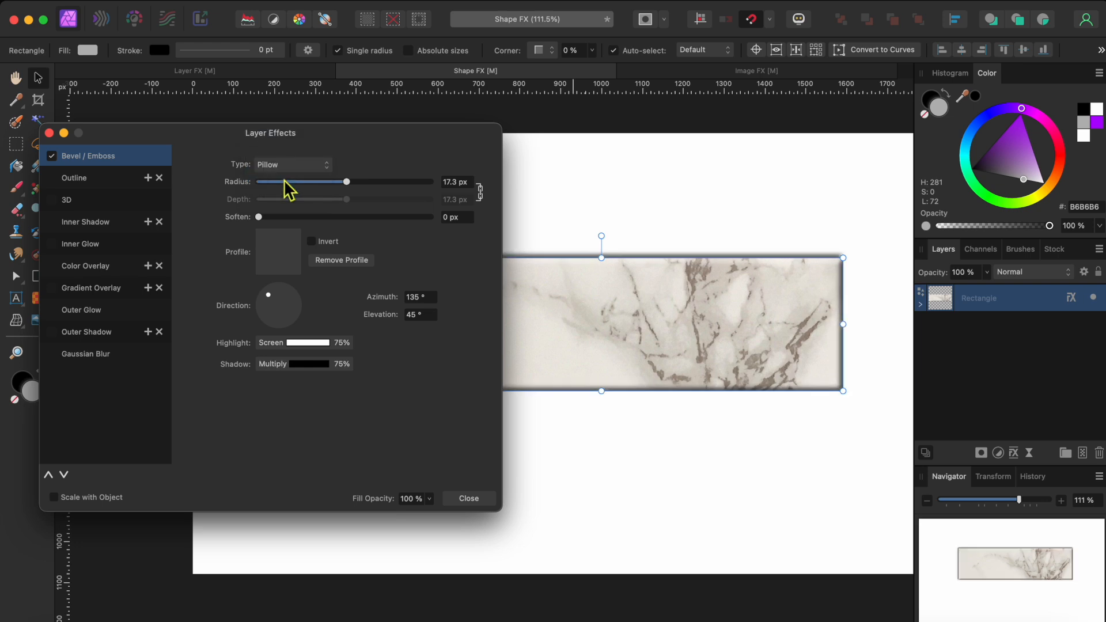
left_click(287, 166)
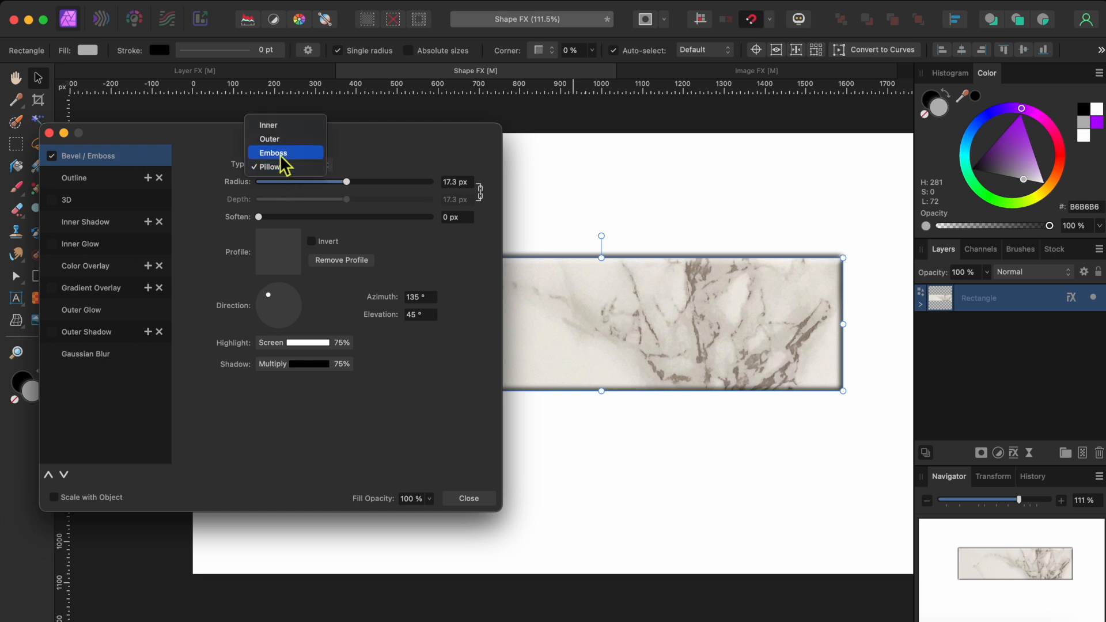
left_click(276, 130)
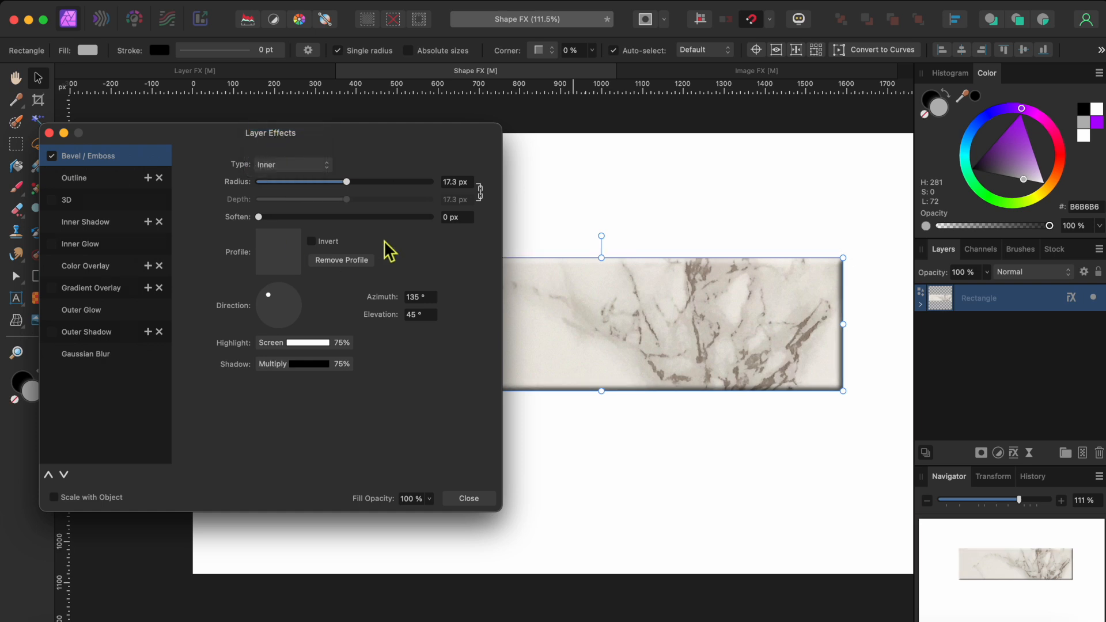
Try inverting the marble rectangle's bevel and turn the inversion off again
left_click(315, 243)
left_click(316, 243)
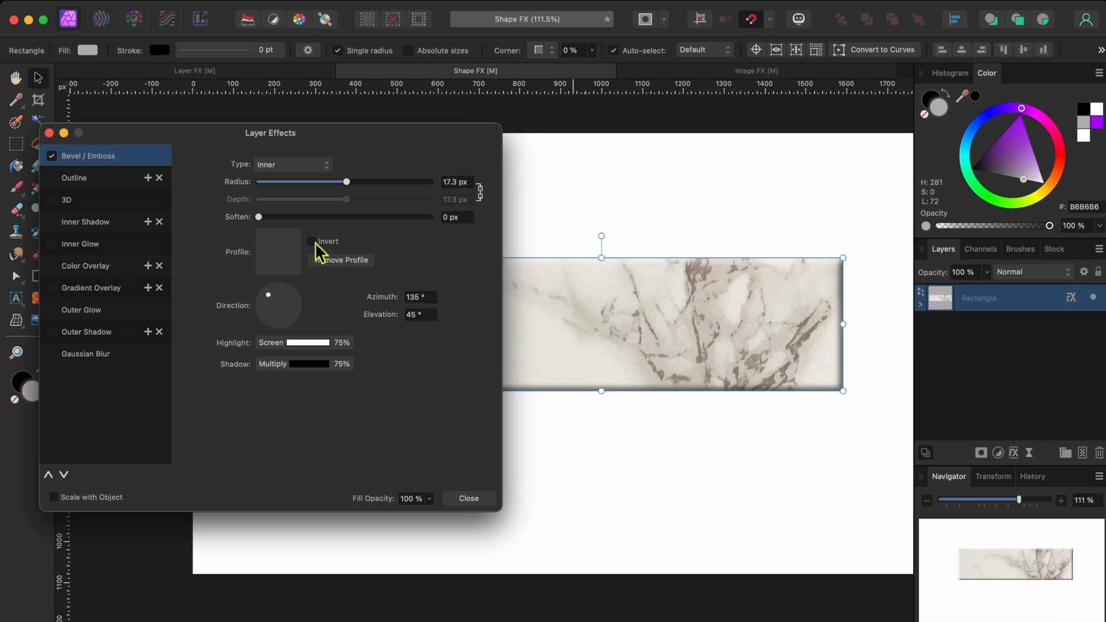
left_click(316, 243)
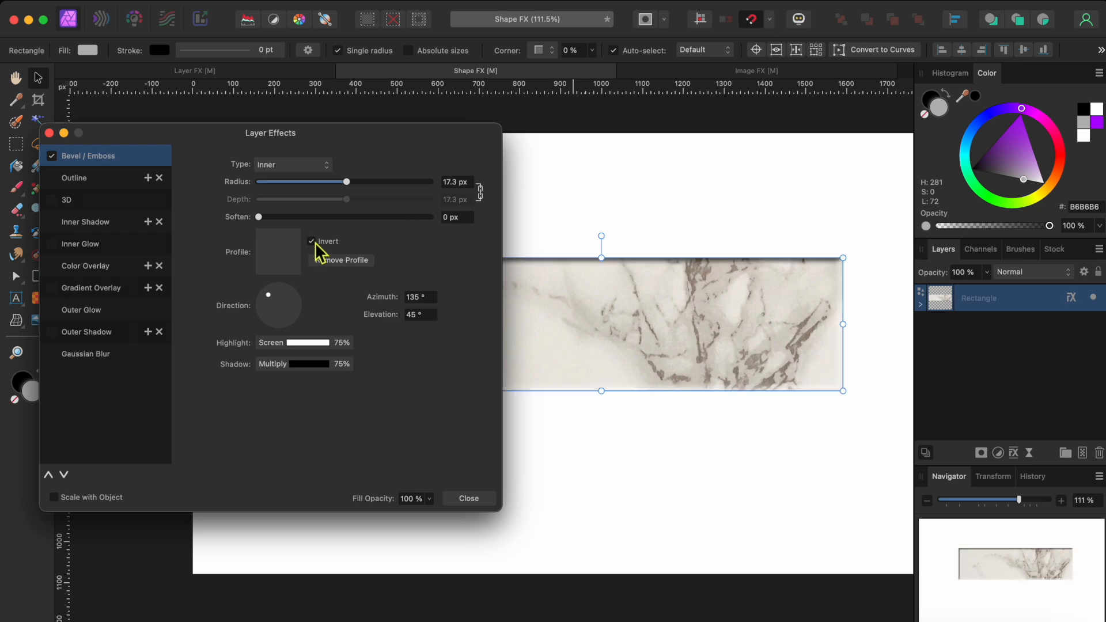
left_click(316, 243)
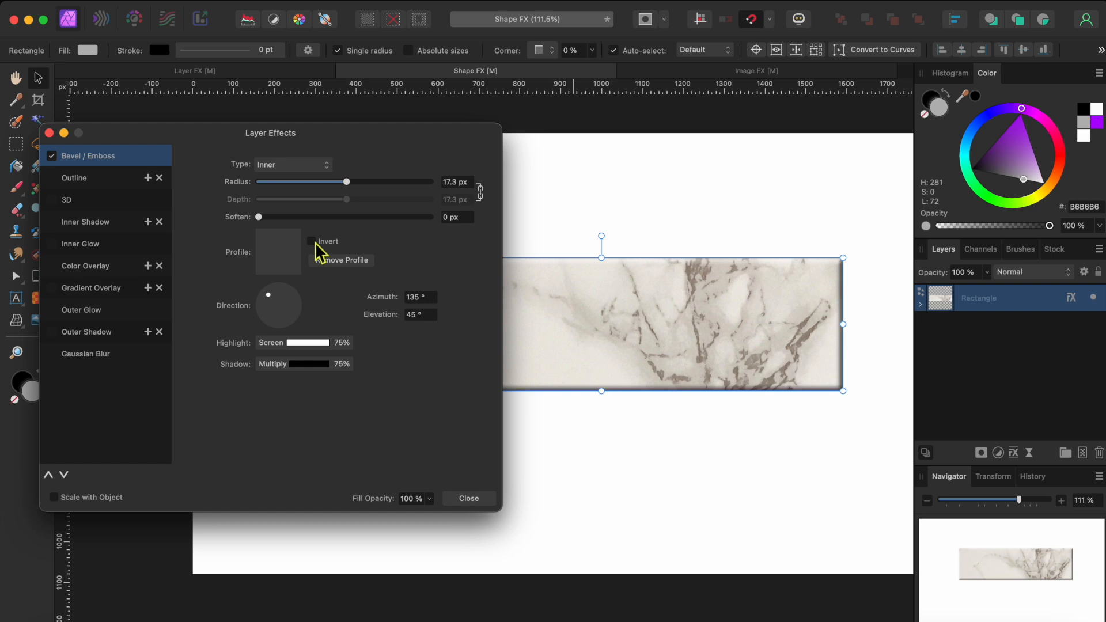
Compare the standard bevel profiles on the marble rectangle and apply the straight diagonal one
left_click(279, 258)
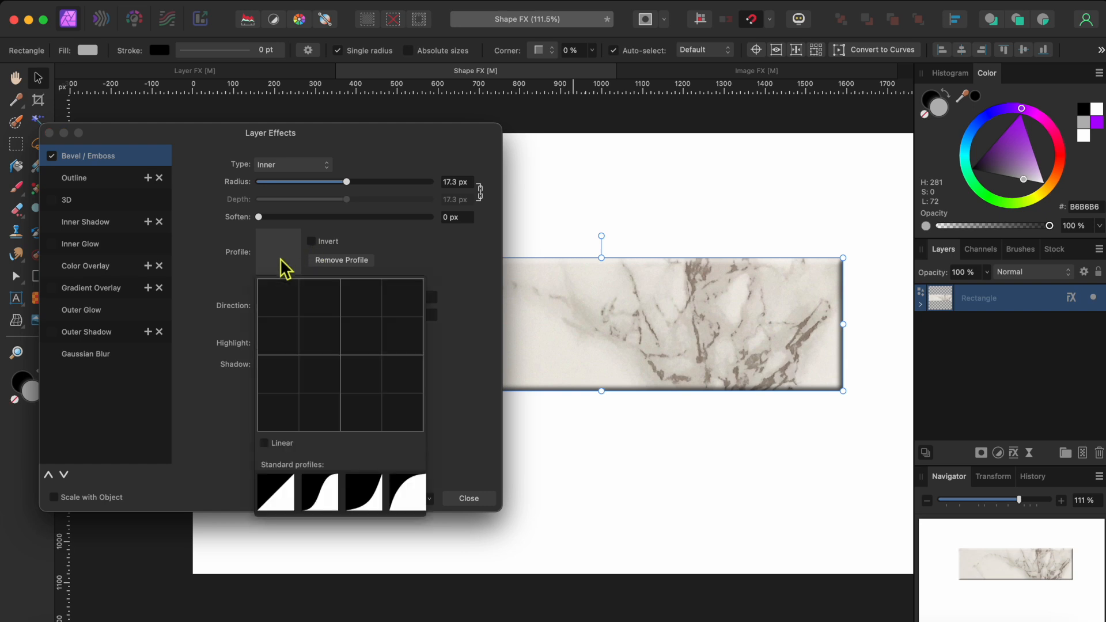
left_click(363, 509)
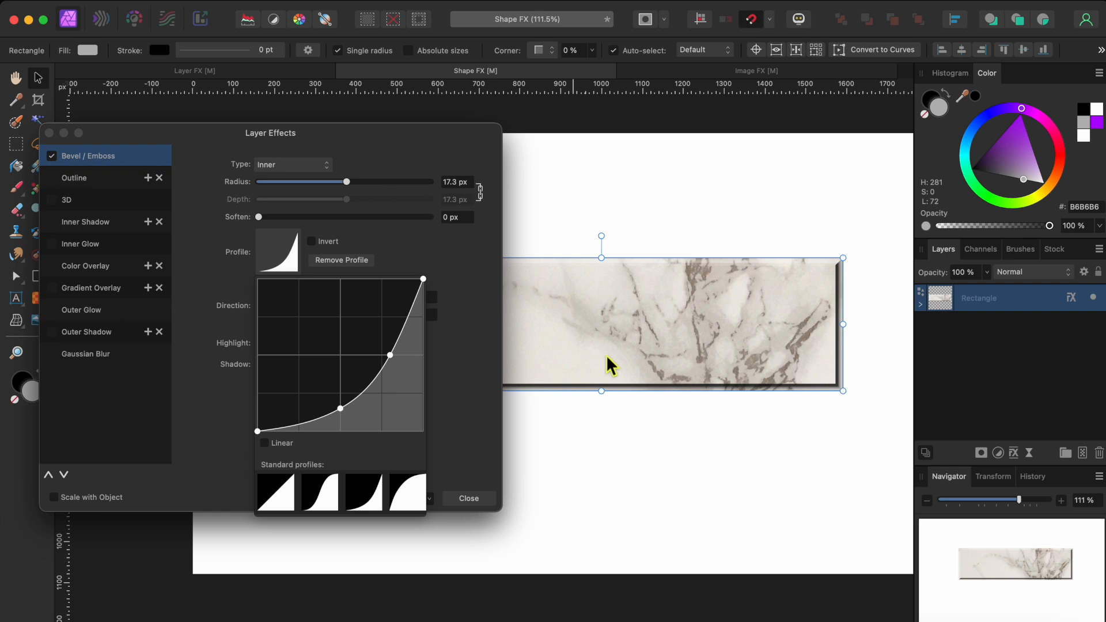
left_click(334, 500)
left_click(288, 500)
left_click(401, 496)
left_click(286, 497)
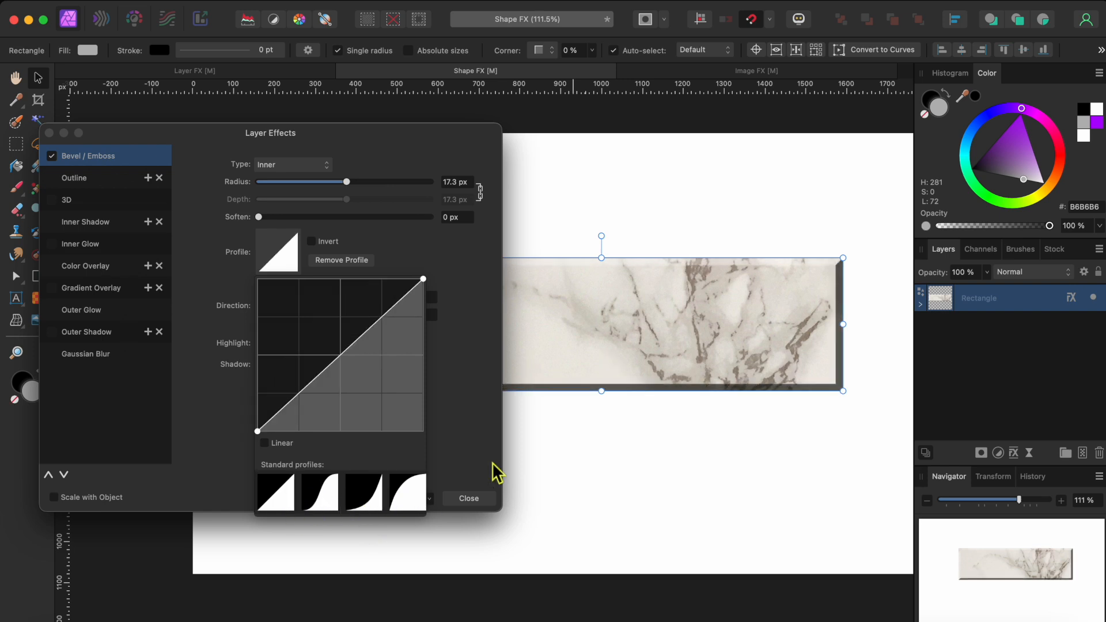
left_click(552, 469)
left_click(470, 499)
scroll(617, 334, "up", 5)
scroll(552, 370, "down", 6)
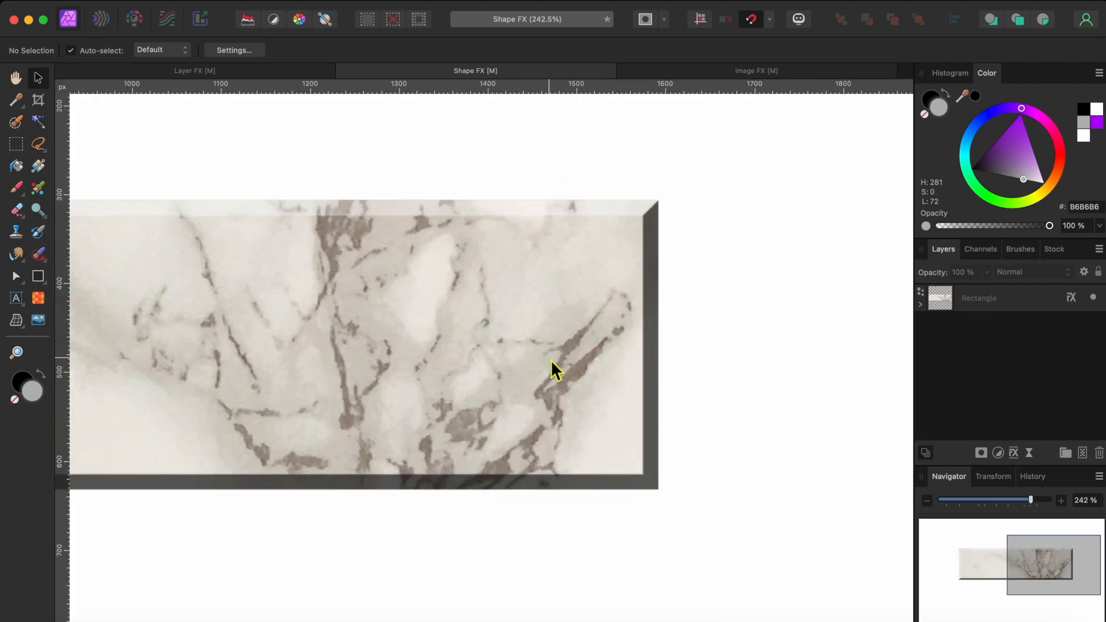
In the Image FX document, move the dog slightly left and up in front of the brick wall
left_click(740, 71)
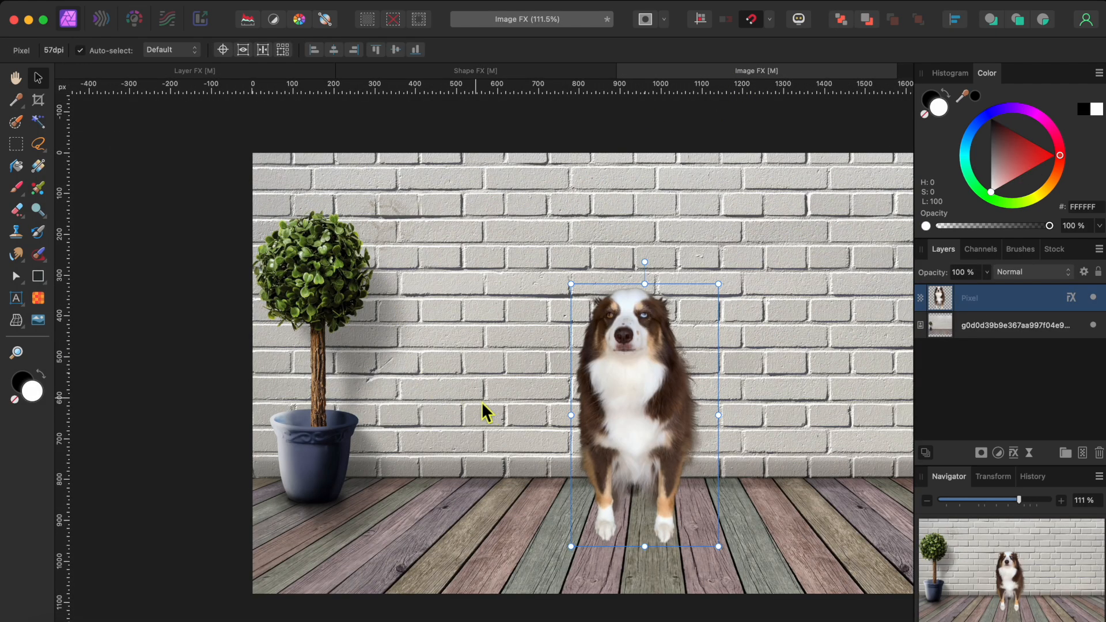
scroll(486, 403, "right", 3)
scroll(486, 404, "down", 2)
scroll(485, 404, "left", 1)
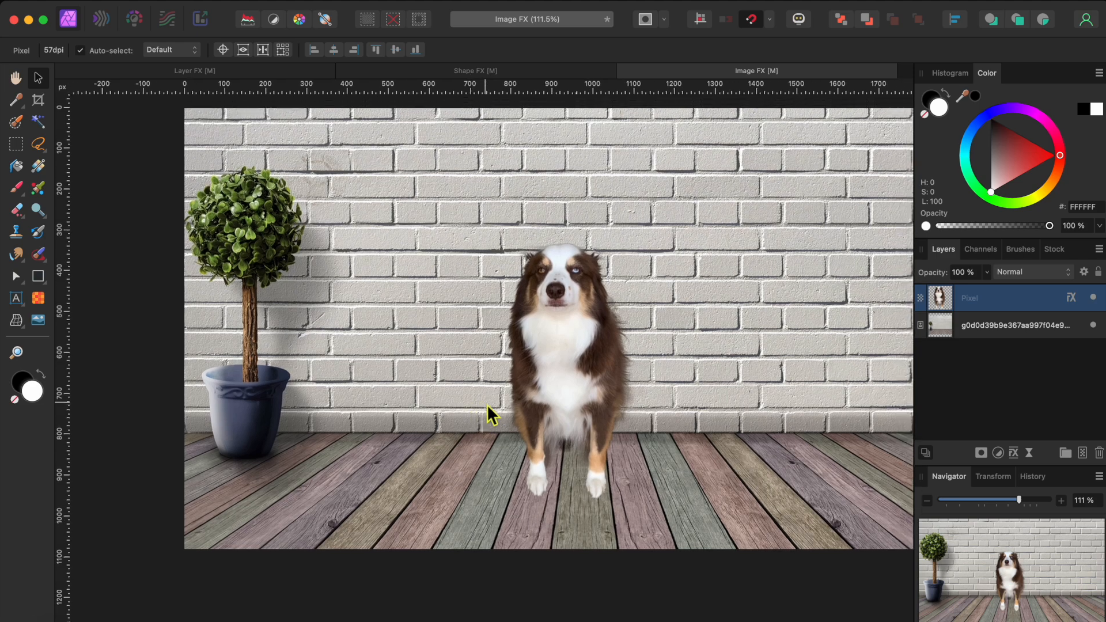
scroll(486, 403, "up", 1)
scroll(486, 409, "left", 1)
scroll(486, 409, "up", 1)
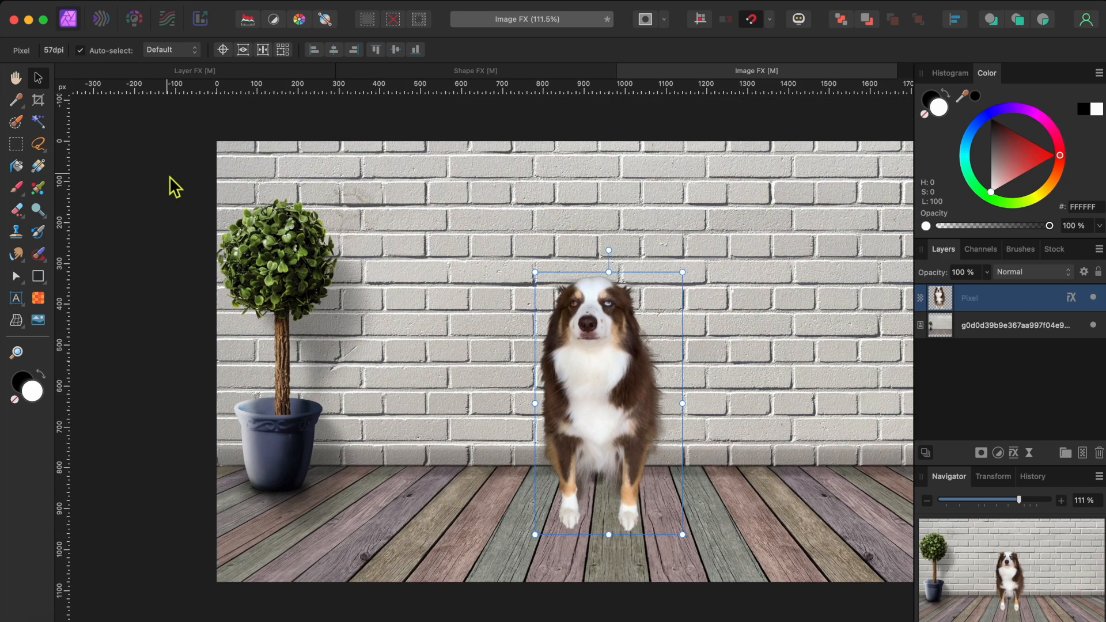
mouse_move(565, 383)
left_mouse_down()
mouse_move(569, 364)
mouse_move(524, 396)
mouse_move(510, 372)
mouse_move(534, 377)
mouse_move(534, 364)
mouse_move(550, 377)
left_mouse_up()
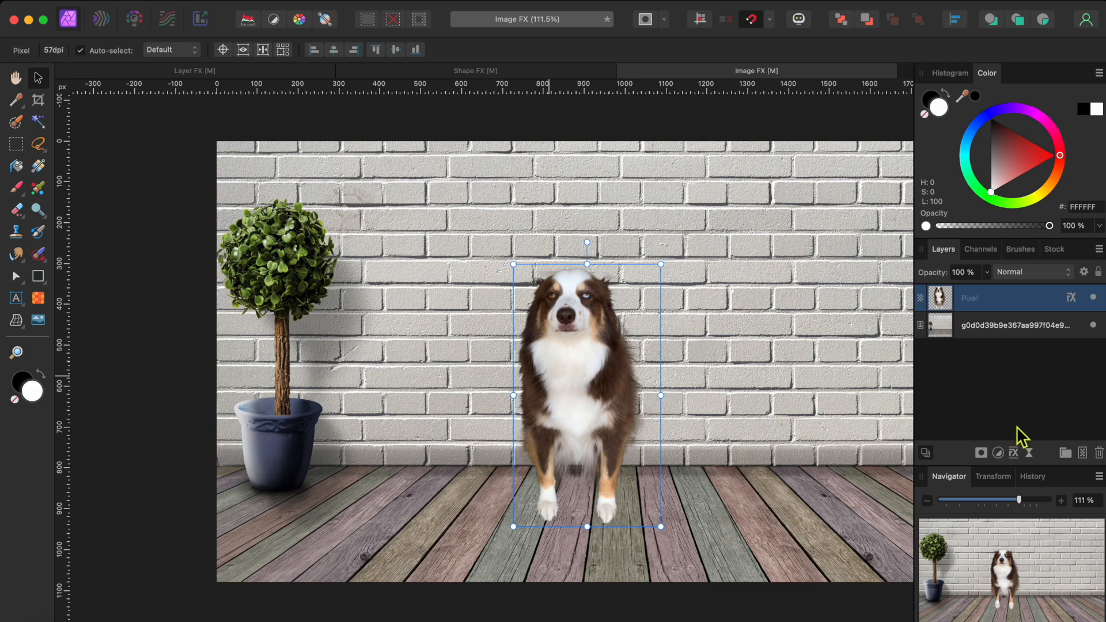
Set the dog's Outer Shadow to a radius of about 10.2 px, offset about 24.8 px and angle about 338°
left_click(1014, 453)
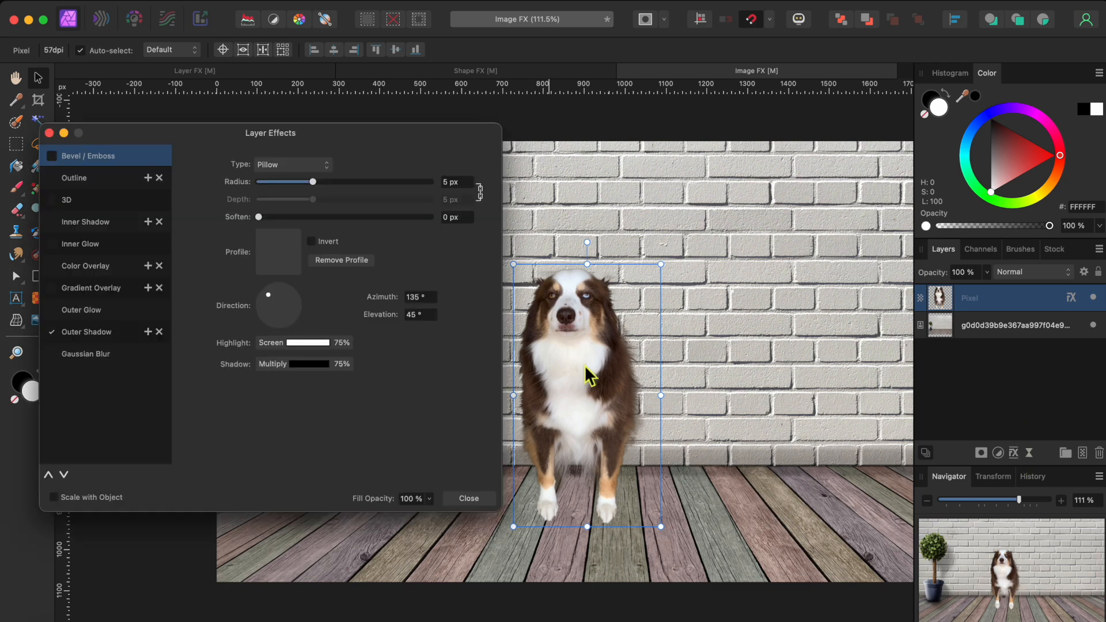
scroll(586, 365, "left", 2)
left_click(86, 333)
left_click_drag(259, 200, 320, 218)
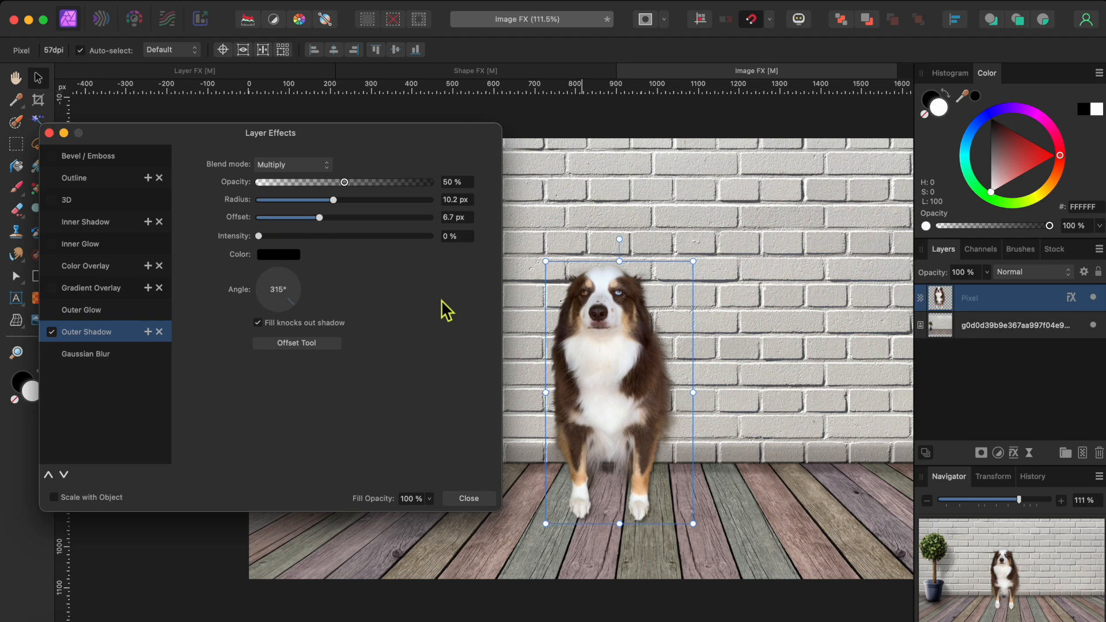
left_click_drag(545, 401, 641, 378)
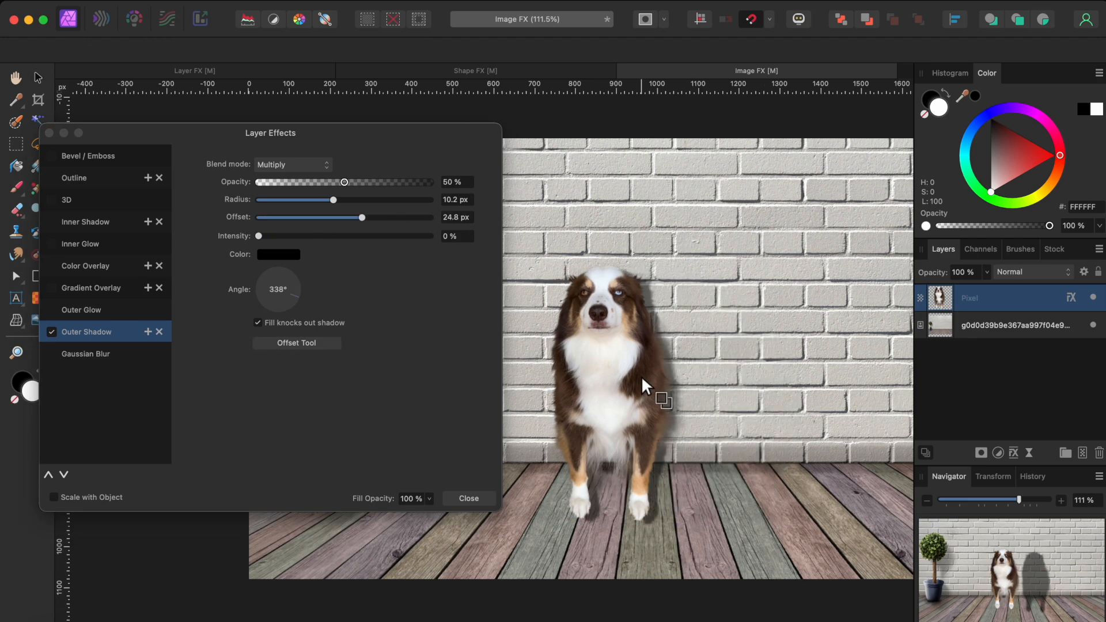
Add an Outer Glow to the dog with a radius of about 37.5 px and the yellow-orange colour FFC300
left_click(55, 312)
left_click_drag(259, 199, 389, 213)
left_click(281, 236)
left_click_drag(396, 360, 392, 418)
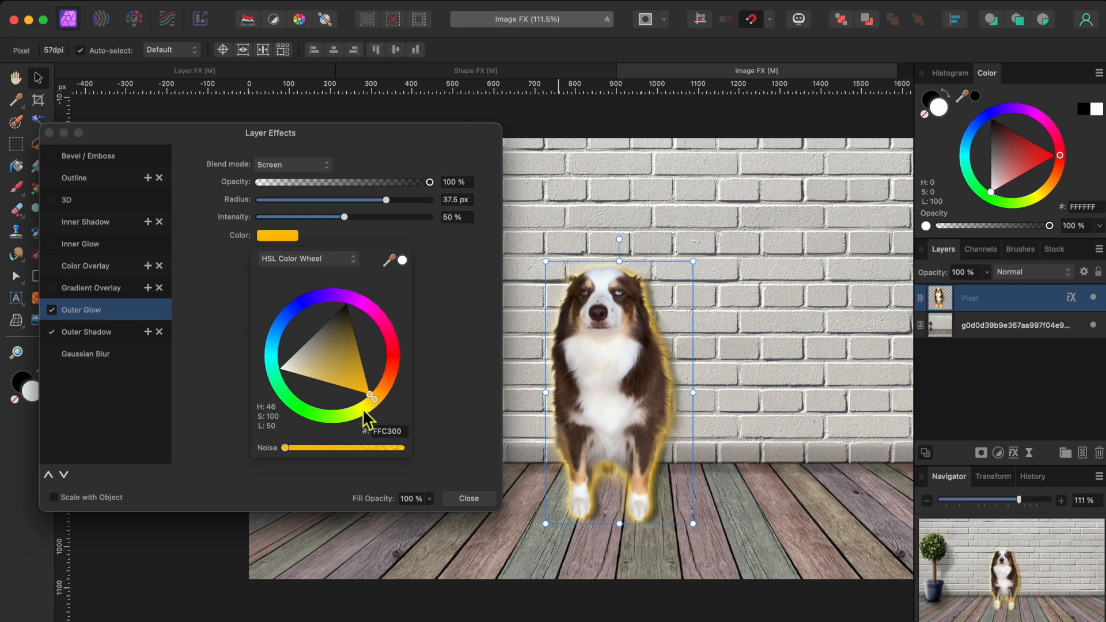
Try an Inner Glow and a 3D effect with a radius of about 5.8 px on the dog and disable both
left_click(73, 243)
mouse_move(262, 197)
left_mouse_down()
mouse_move(401, 219)
mouse_move(256, 210)
left_mouse_up()
left_click(51, 243)
left_click(61, 199)
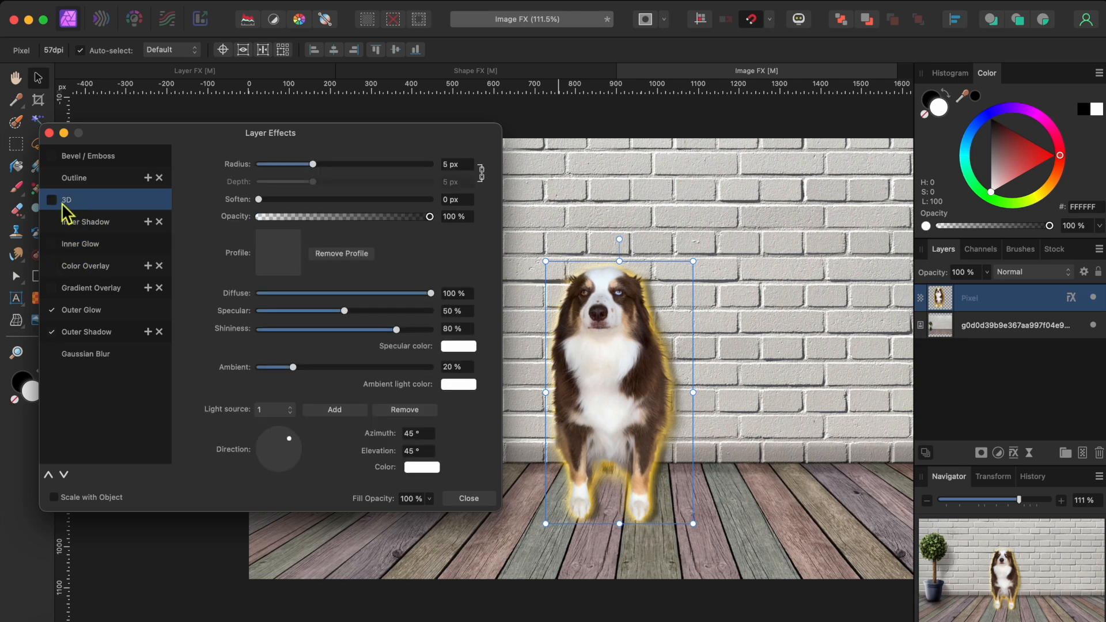
mouse_move(314, 167)
left_mouse_down()
mouse_move(386, 179)
mouse_move(315, 178)
left_mouse_up()
left_click(51, 199)
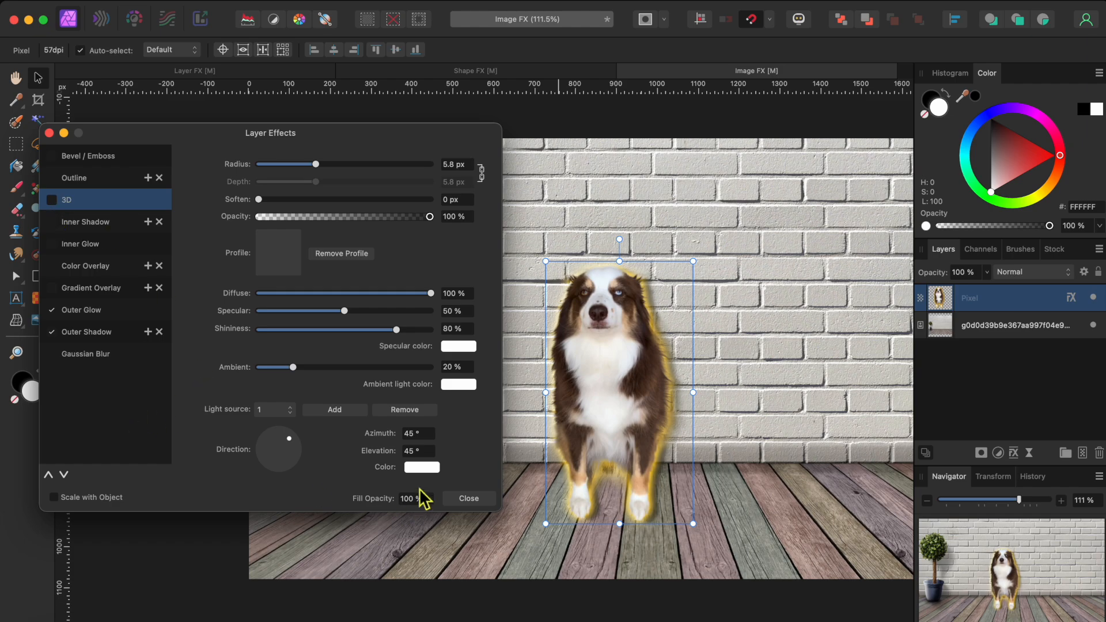
Close the dog's layer effects and examine the glow and shadow around its outline up close
left_click(470, 498)
scroll(714, 464, "up", 6)
scroll(526, 414, "up", 10)
scroll(526, 413, "left", 4)
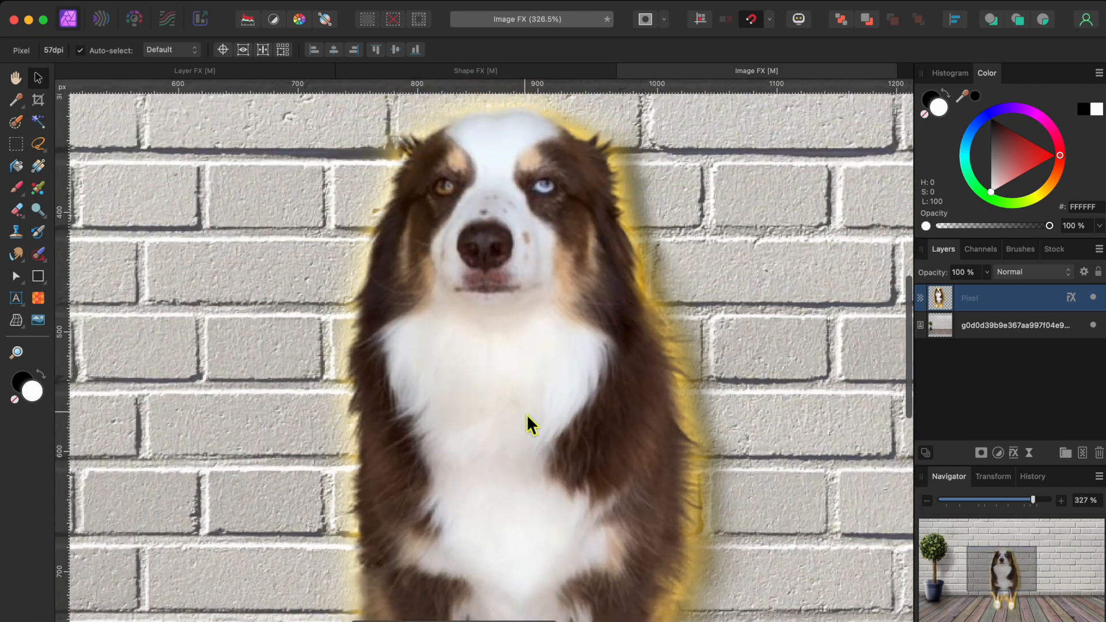